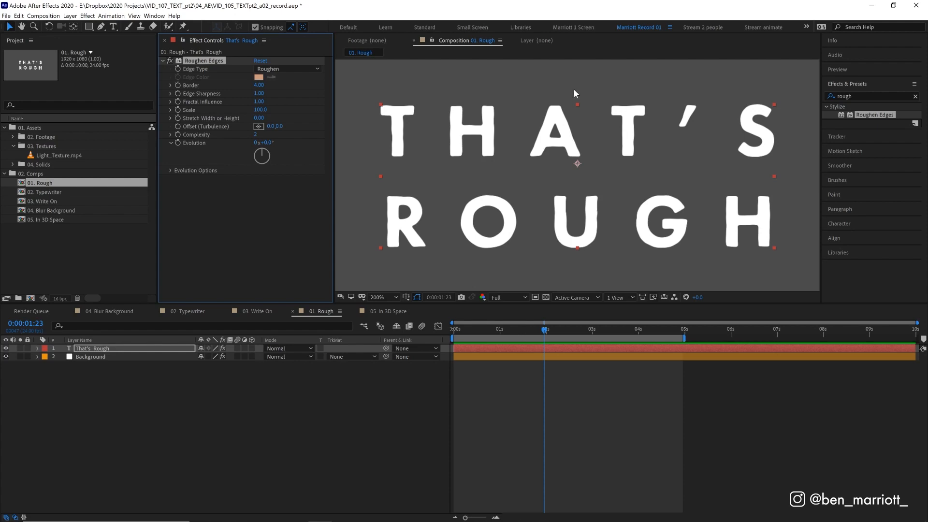
# - Add the expression time*4 to the Random Seed of the That's Rough layer's Roughen Edges effect and preview the animation
pyautogui.click(169, 171)
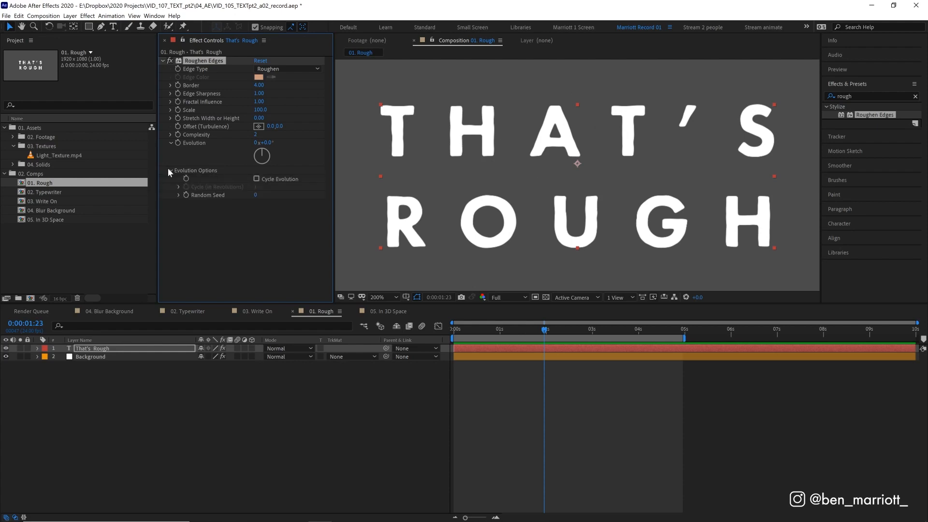
pyautogui.keyDown('alt'); pyautogui.click(186, 194); pyautogui.keyUp('alt')
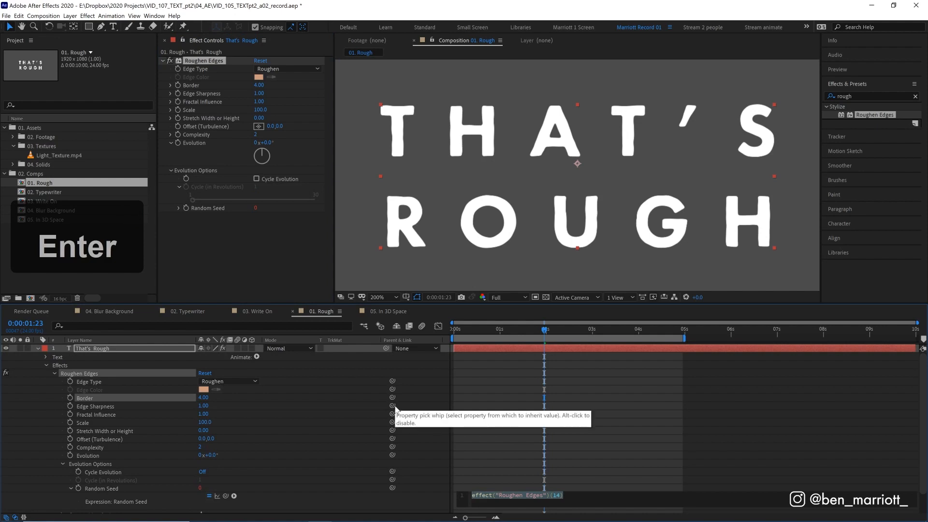
pyautogui.write('time*4')
pyautogui.click(590, 367)
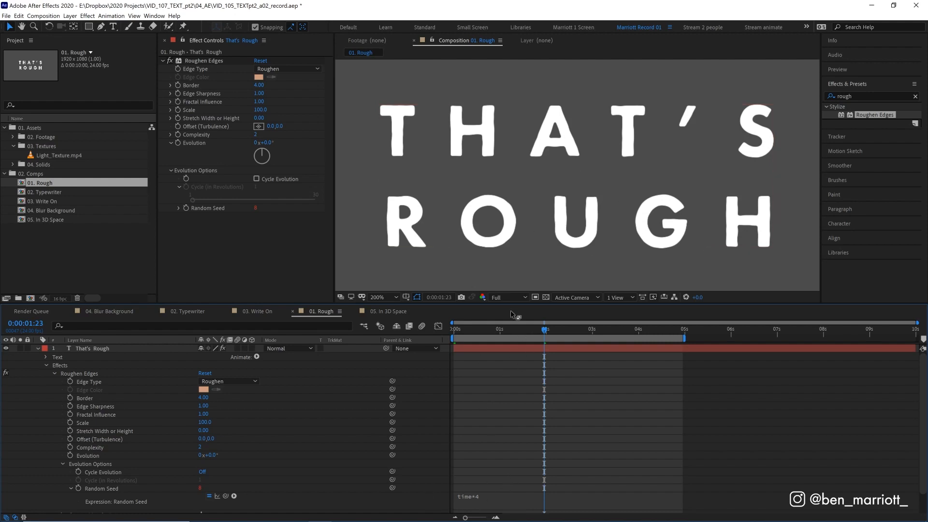
pyautogui.press('space')
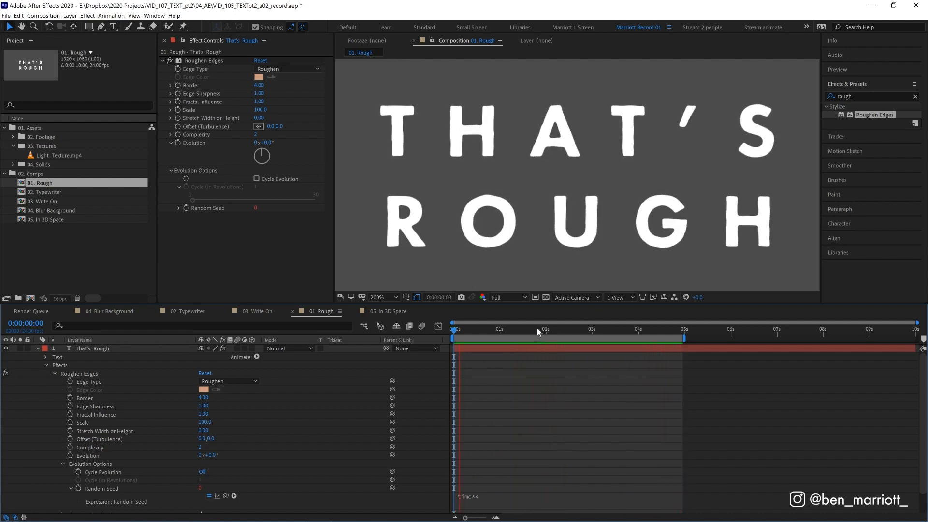
pyautogui.press('space')
# - Duplicate the Roughen Edges effect, giving the copy a Border of 2 and a Scale of 26
pyautogui.click(196, 61)
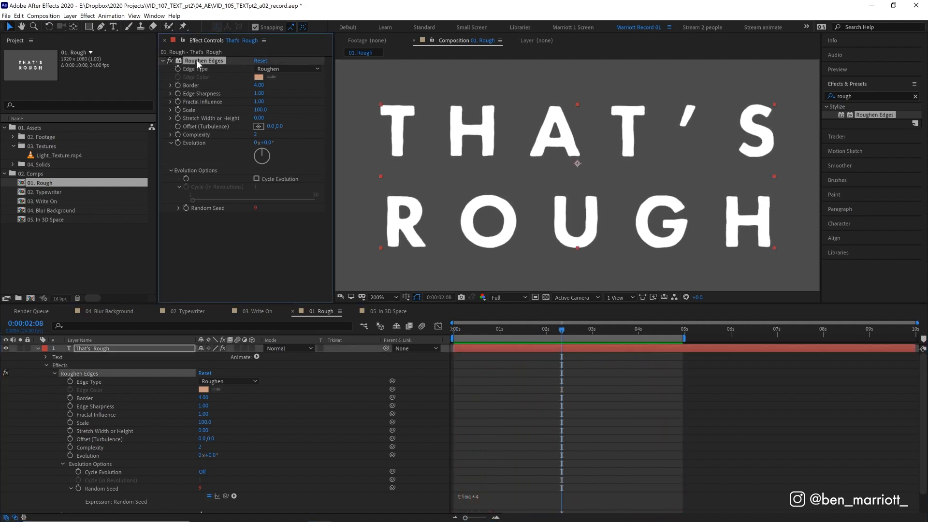
pyautogui.hotkey('ctrl', 'd')
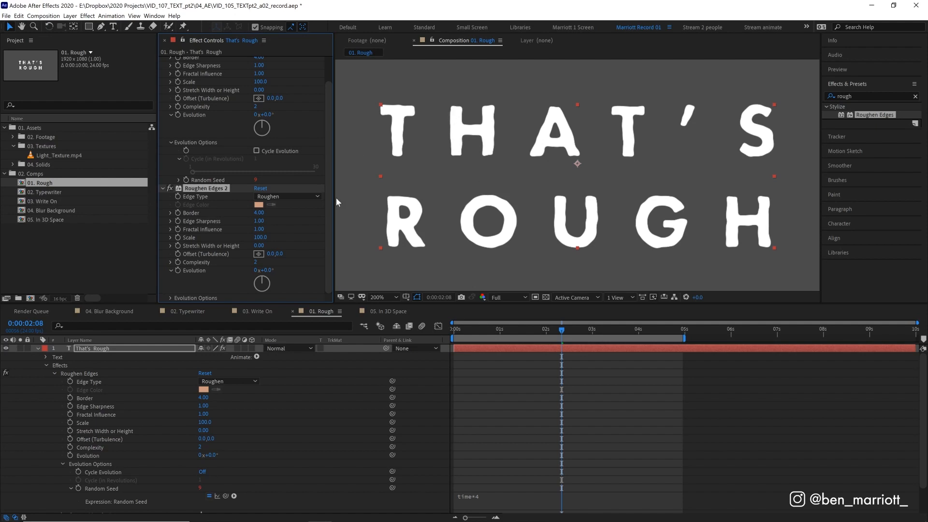
pyautogui.click(259, 212)
pyautogui.write('2')
pyautogui.press('Return')
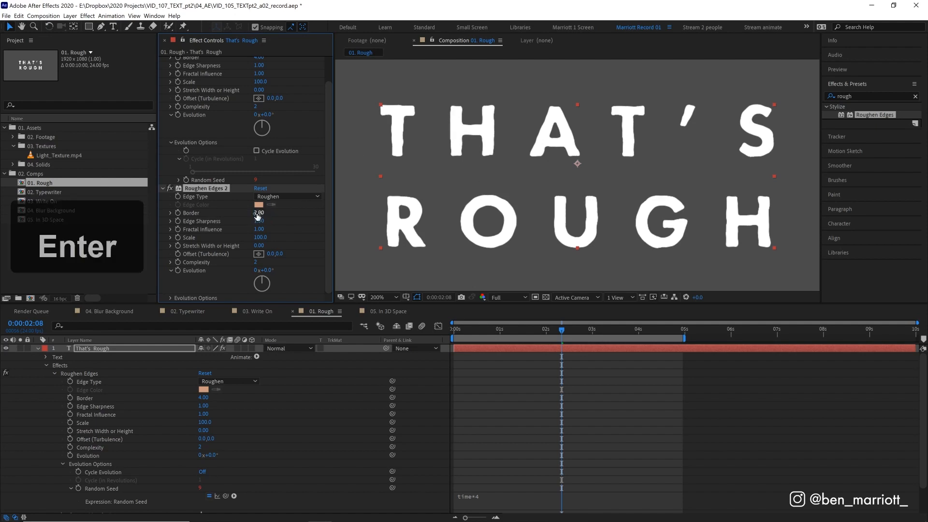
pyautogui.moveTo(261, 237); pyautogui.dragTo(230, 242)
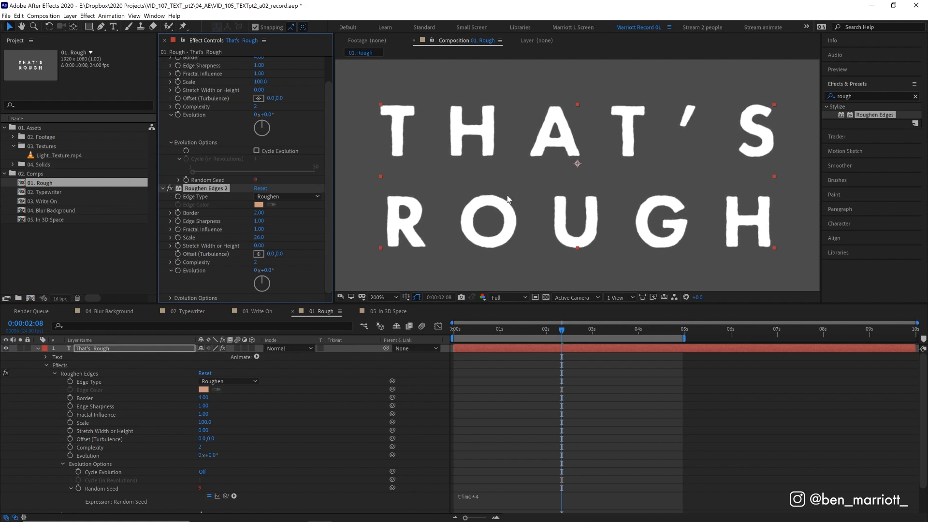
# - Examine the roughened letter edges up close and play back the animated text
pyautogui.press('.')
pyautogui.press('space')
pyautogui.moveTo(512, 201); pyautogui.dragTo(472, 148)
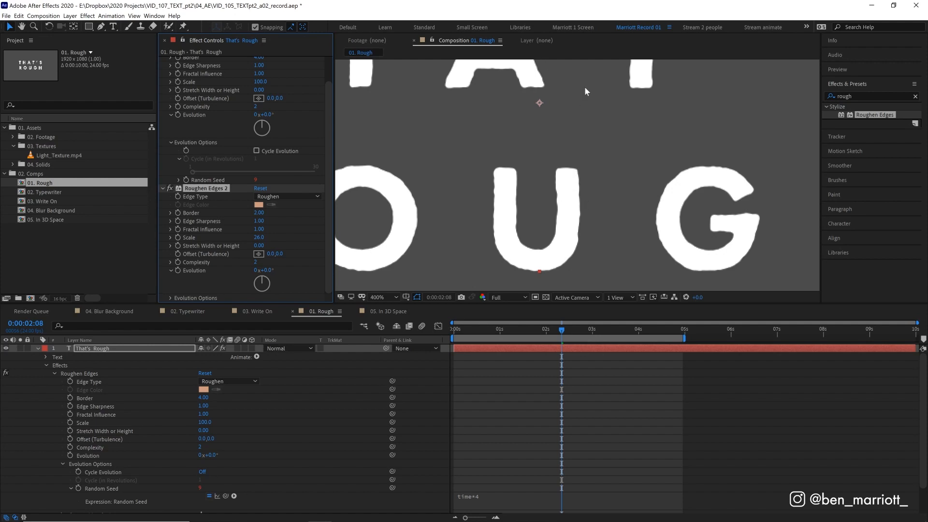
pyautogui.scroll(-2, 546, 160)
pyautogui.press('space')
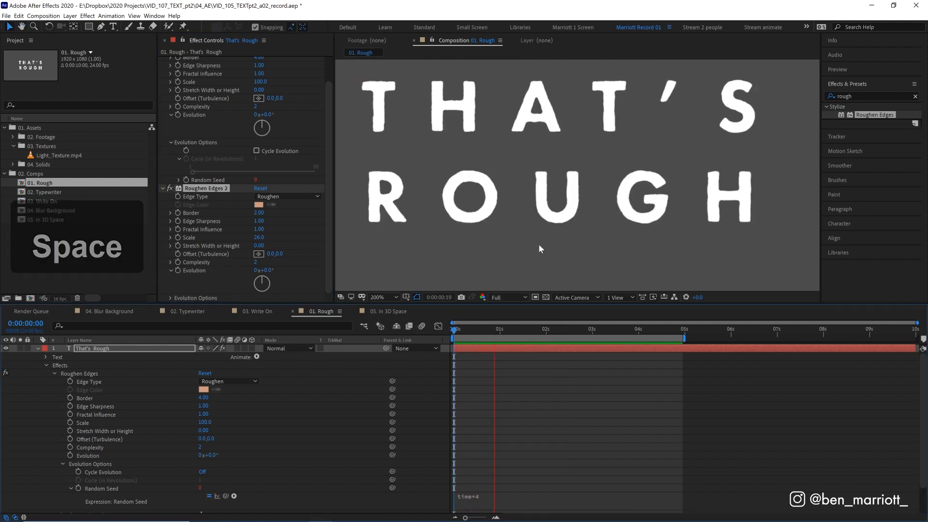
pyautogui.press('space')
pyautogui.moveTo(580, 334); pyautogui.dragTo(565, 331)
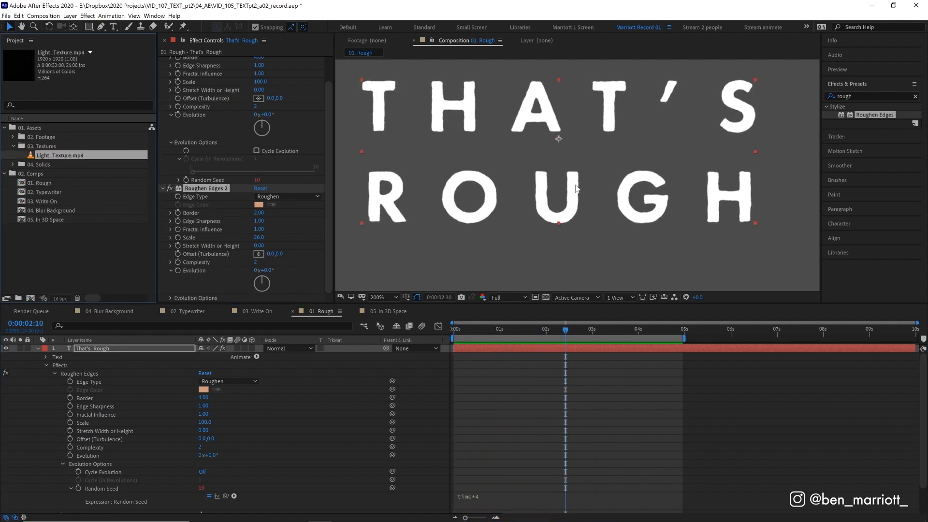
# - Place Light_Texture.mp4 as a layer directly above the That's Rough text and preview the texture
pyautogui.scroll(-1, 585, 174)
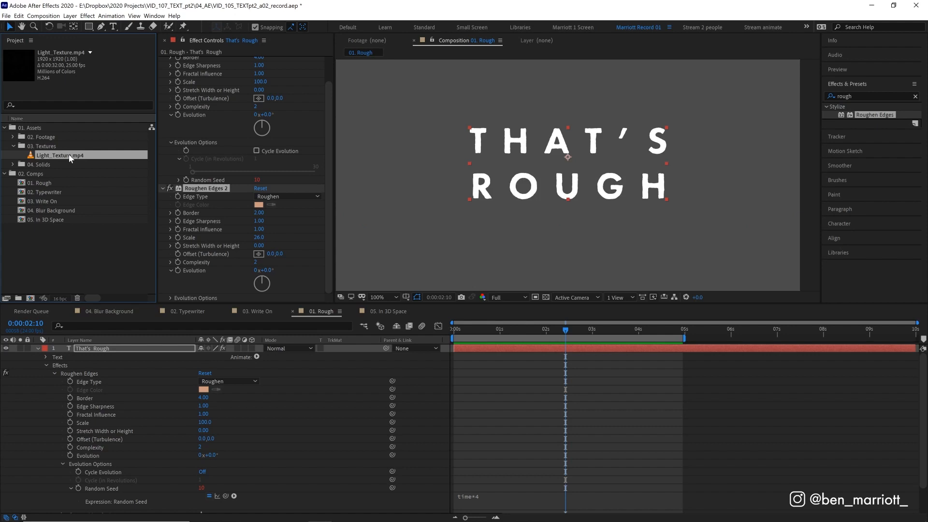
pyautogui.press('space')
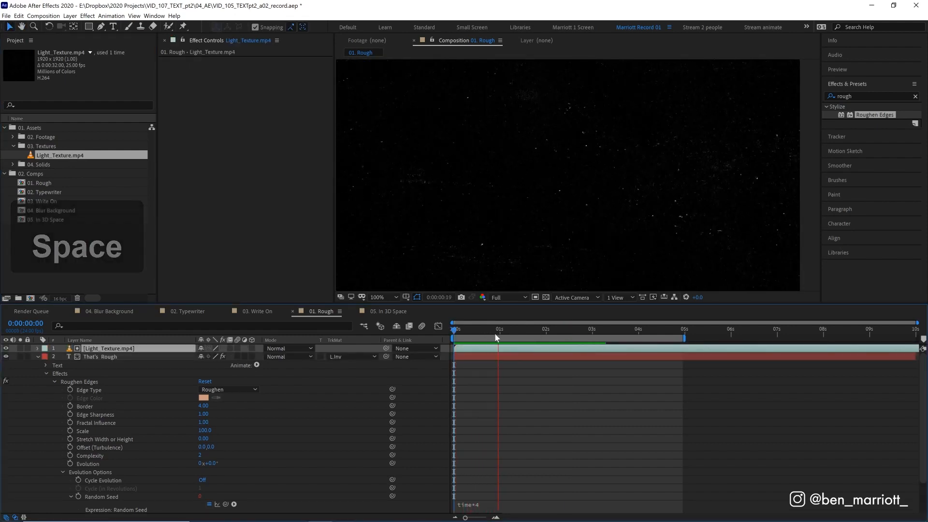
pyautogui.click(491, 332)
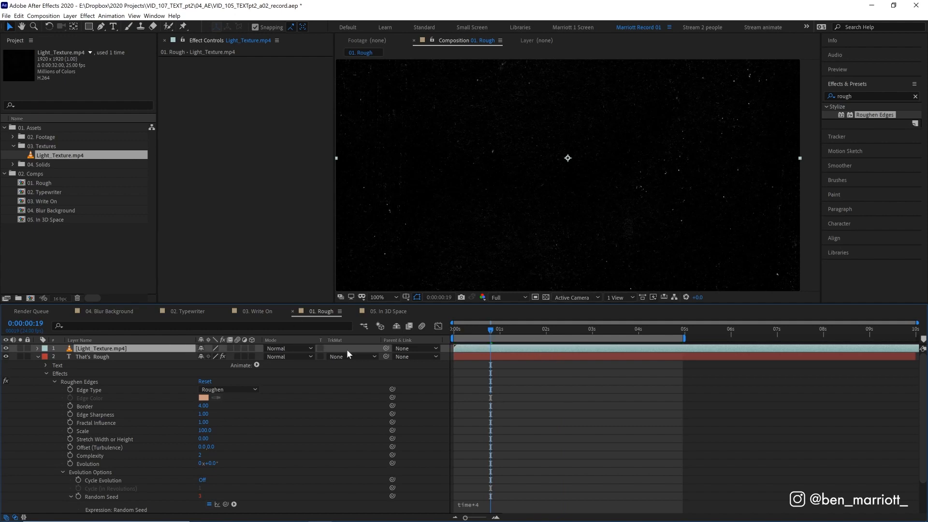
# - Set the That's Rough layer's track matte to Luma Inverted Matte using Light_Texture.mp4
pyautogui.click(143, 358)
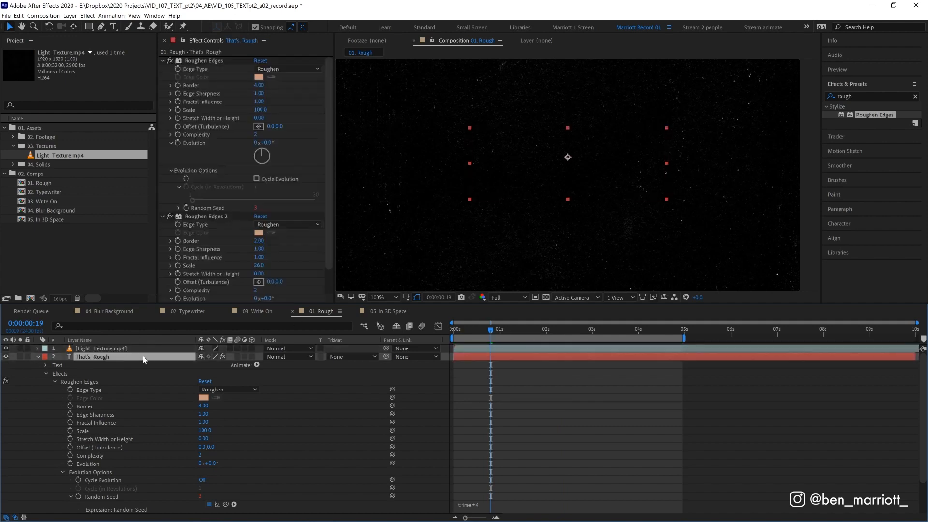
pyautogui.click(341, 356)
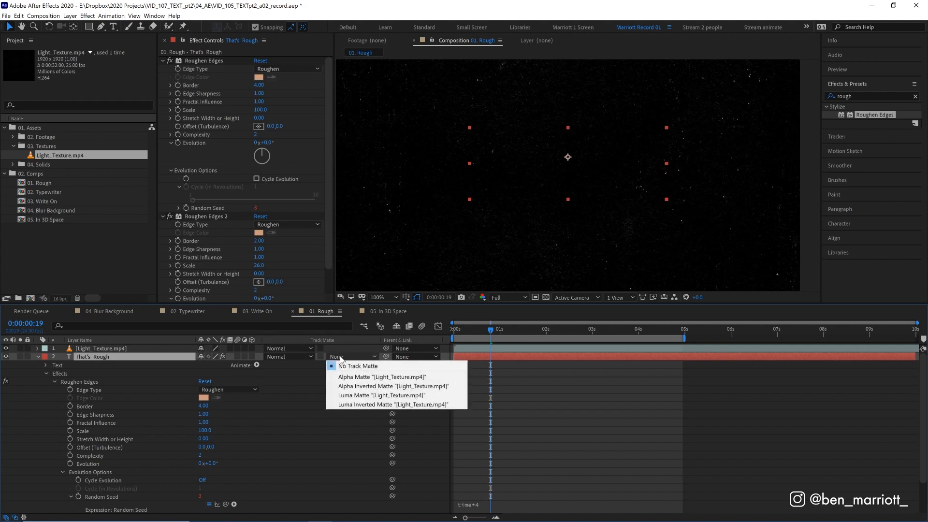
pyautogui.click(365, 405)
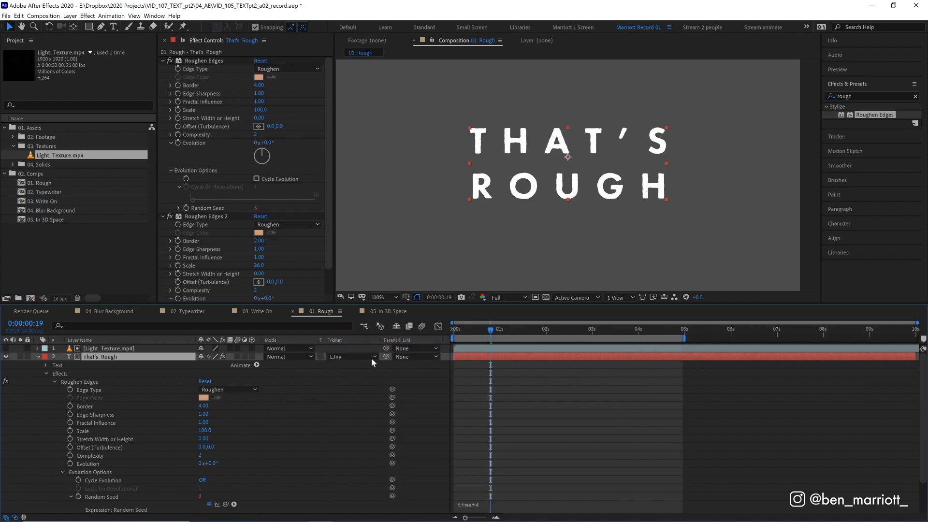
# - Examine the texture matte inside the letters up close, compare it with the texture layer, and play back the result
pyautogui.press('.')
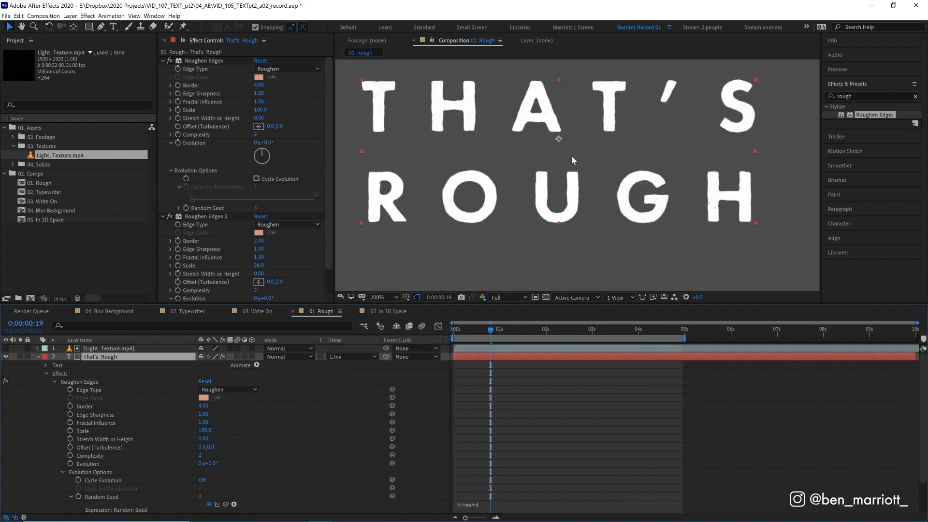
pyautogui.press('.')
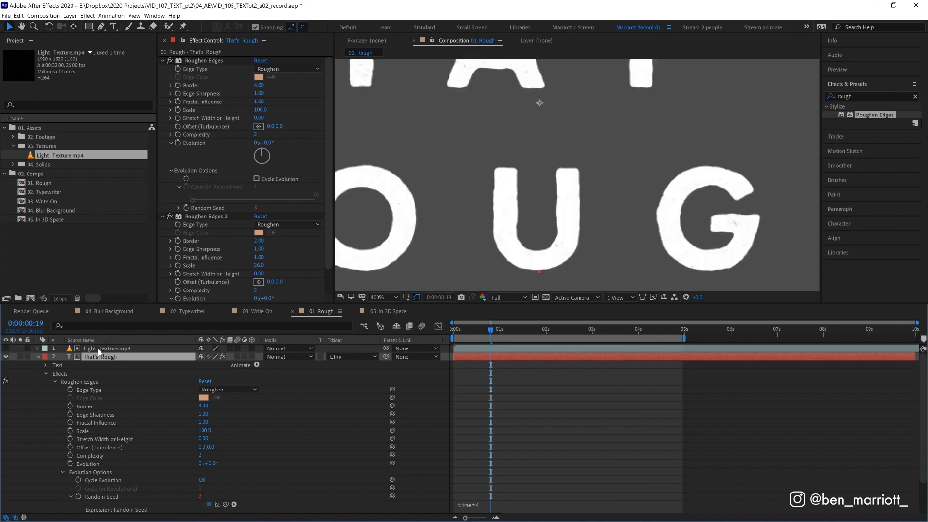
pyautogui.click(92, 348)
pyautogui.click(92, 340)
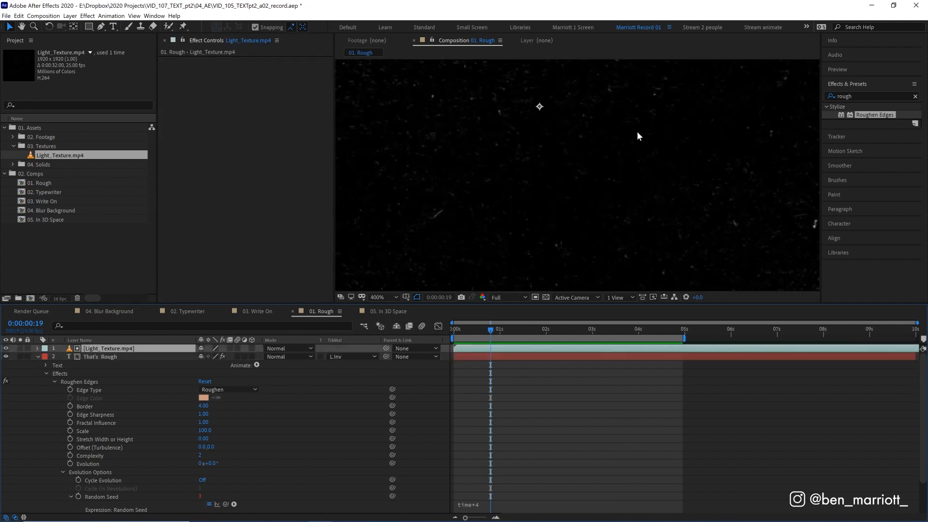
pyautogui.click(493, 358)
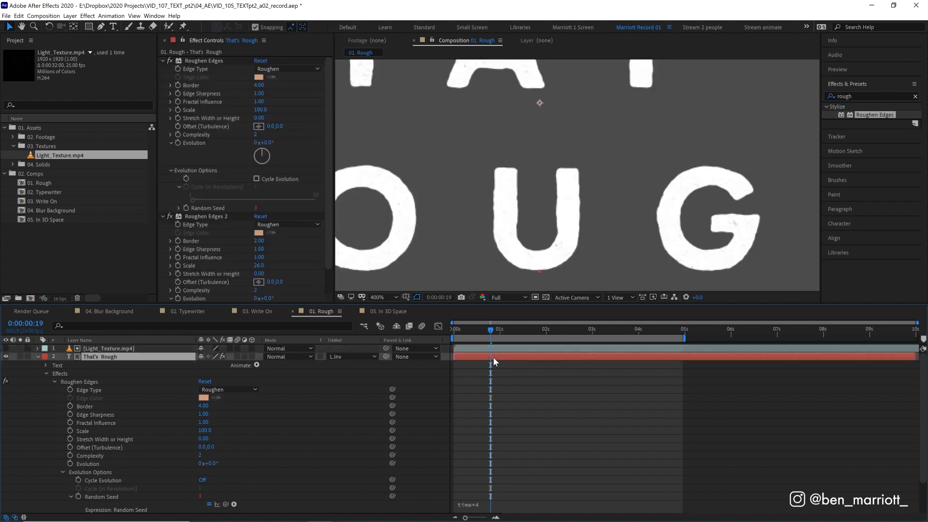
pyautogui.scroll(-1, 741, 223)
pyautogui.scroll(1, 740, 222)
pyautogui.scroll(-1, 728, 220)
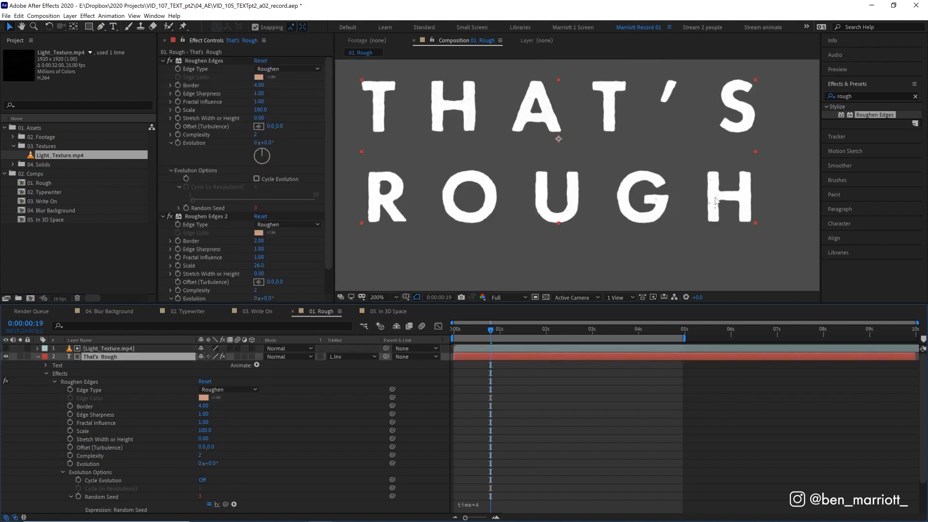
pyautogui.press('space')
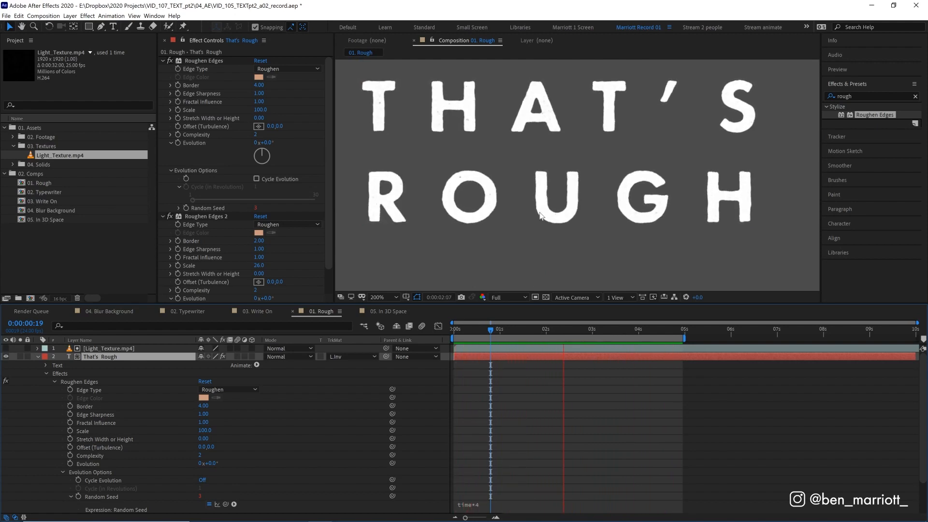
pyautogui.click(500, 330)
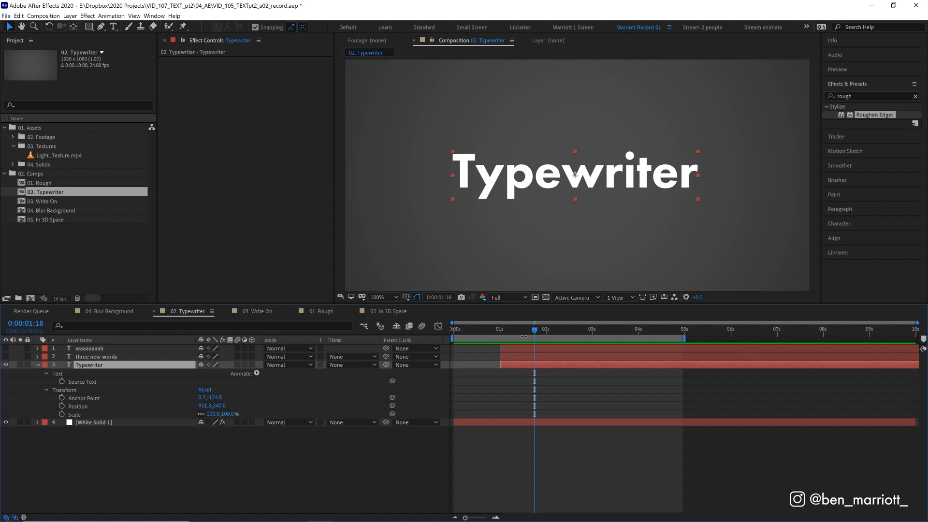
# - Apply the Typewriter animation preset to the Typewriter text layer in the 02. Typewriter composition and reveal its keyframes
pyautogui.click(864, 92)
pyautogui.write('typ')
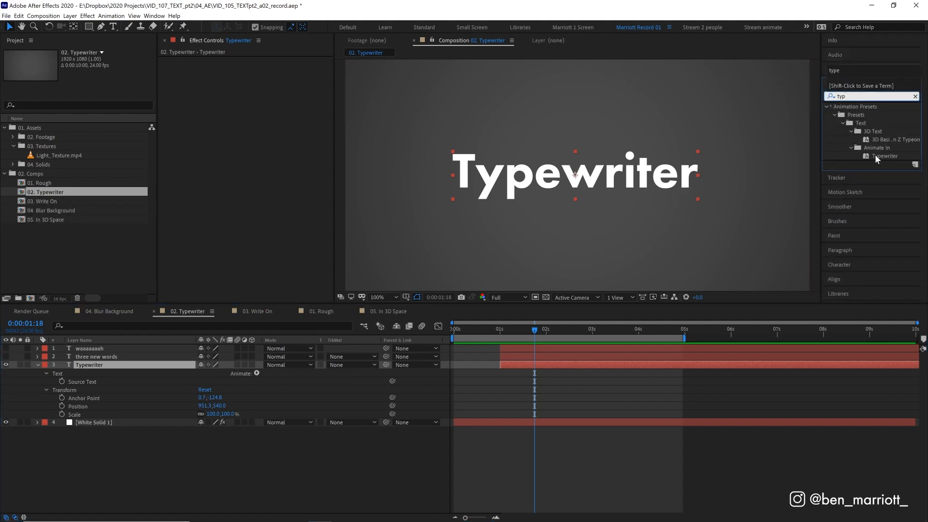
pyautogui.doubleClick(884, 156)
pyautogui.press('u')
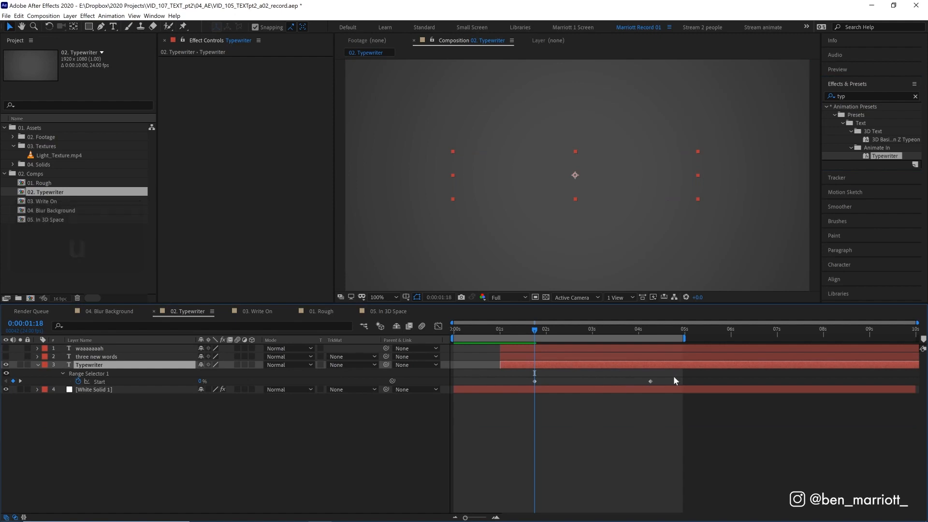
# - Shift both Range Selector Start keyframes earlier so the typing begins at 1 second, and preview it
pyautogui.moveTo(674, 381); pyautogui.dragTo(502, 380)
pyautogui.click(495, 329)
pyautogui.press('space')
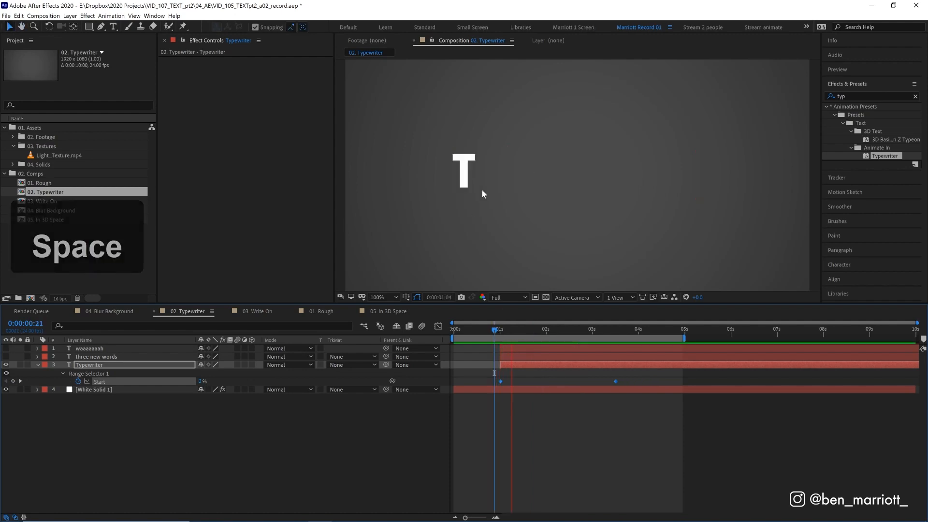
# - Speed up the typing by moving the last Start keyframe earlier, to about 2.6 seconds, and replay the animation
pyautogui.moveTo(487, 331); pyautogui.dragTo(616, 332)
pyautogui.click(593, 376)
pyautogui.click(582, 364)
pyautogui.moveTo(614, 380); pyautogui.dragTo(573, 381)
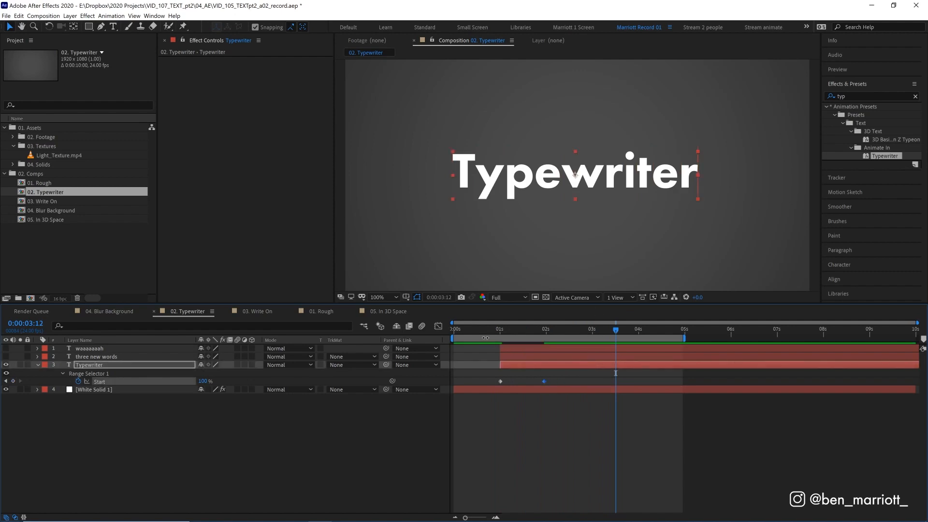
pyautogui.click(492, 330)
pyautogui.press('space')
# - Add Start keyframes at 0:00:01:12 and 0:00:02:00, the latter at 58%, to vary the typing rhythm, and preview it
pyautogui.moveTo(500, 330); pyautogui.dragTo(523, 329)
pyautogui.press('space')
pyautogui.click(515, 364)
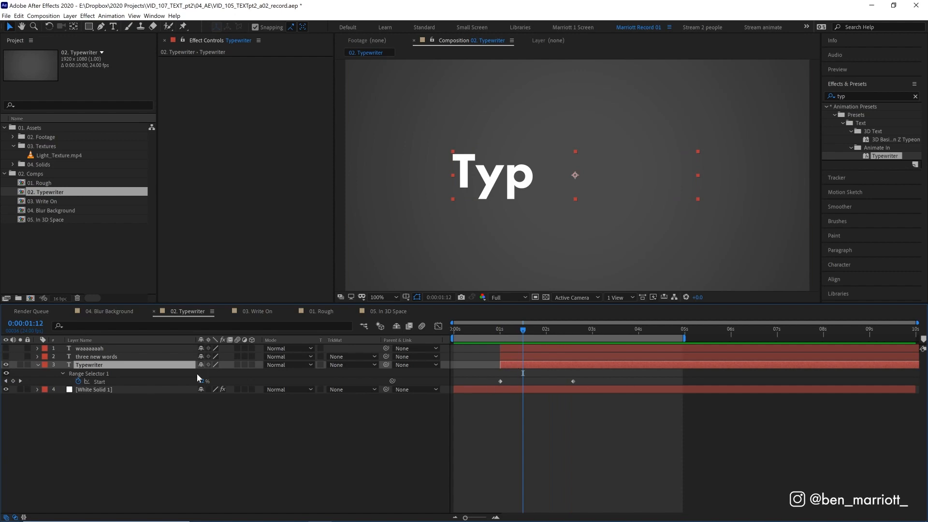
pyautogui.moveTo(201, 382); pyautogui.dragTo(203, 381)
pyautogui.click(545, 329)
pyautogui.moveTo(201, 381); pyautogui.dragTo(199, 382)
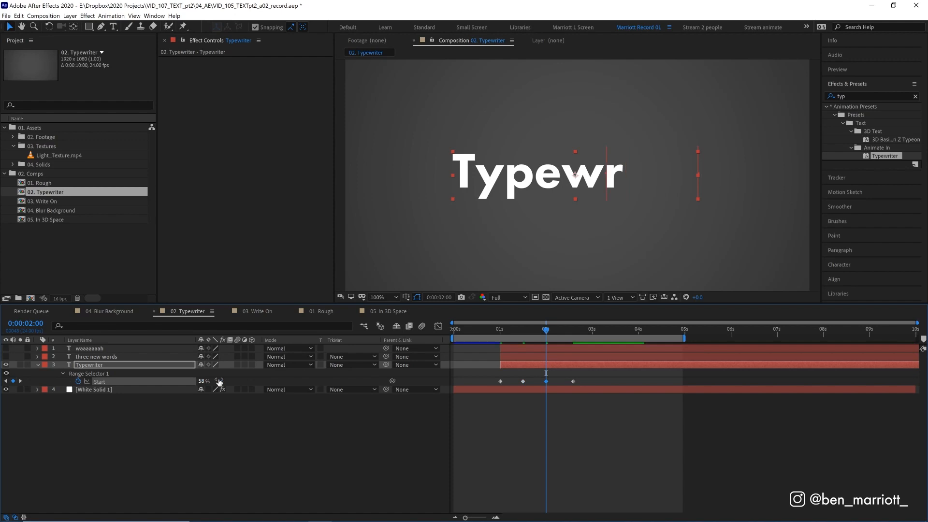
pyautogui.press('space')
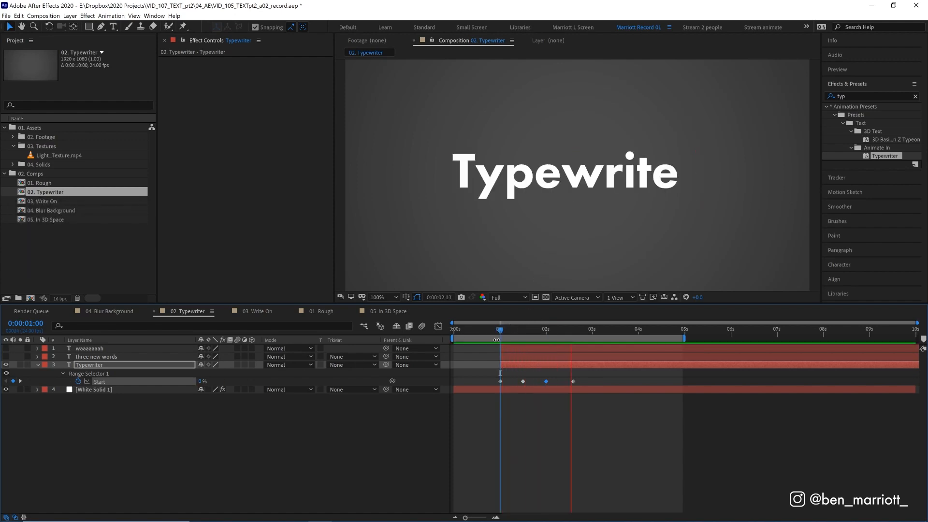
pyautogui.press('space')
# - Tighten the typing by moving the last three Start keyframes earlier, ending at about 2.25 seconds, and review the timing
pyautogui.moveTo(573, 381); pyautogui.dragTo(519, 381)
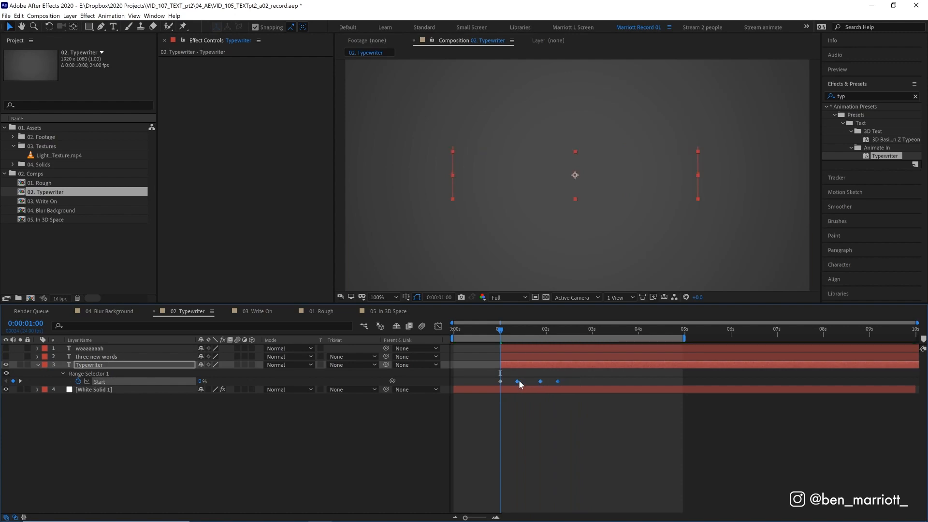
pyautogui.press('space')
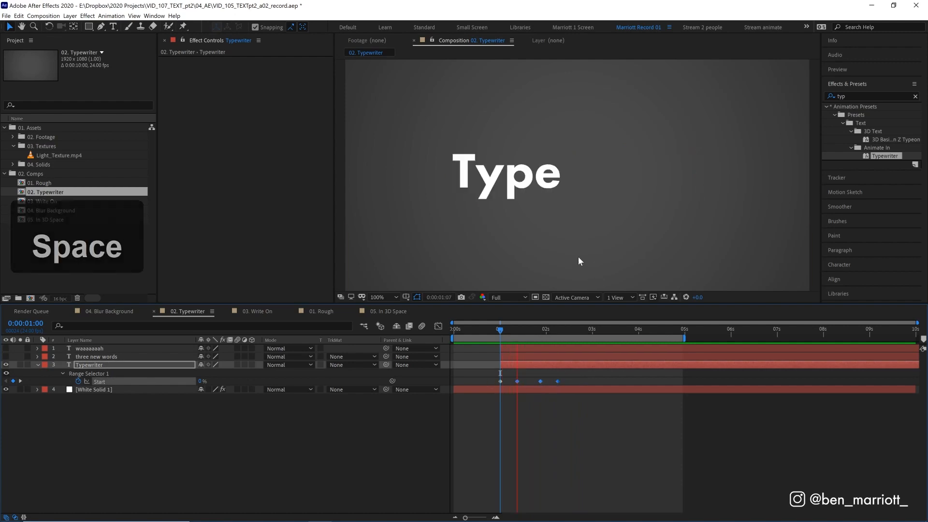
pyautogui.moveTo(508, 332); pyautogui.dragTo(561, 335)
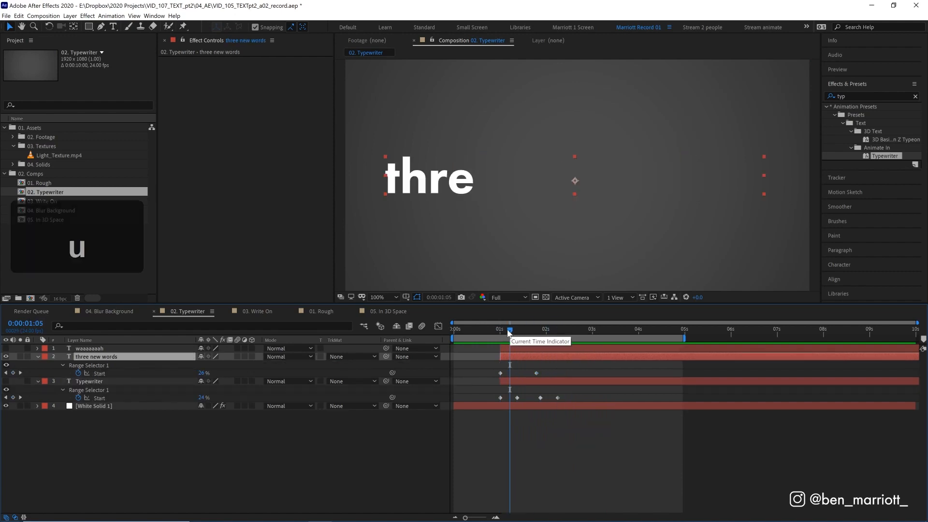
# - Play back the typewriter animation of the three new words layer from just before 1 second
pyautogui.moveTo(510, 333); pyautogui.dragTo(495, 333)
pyautogui.press('space')
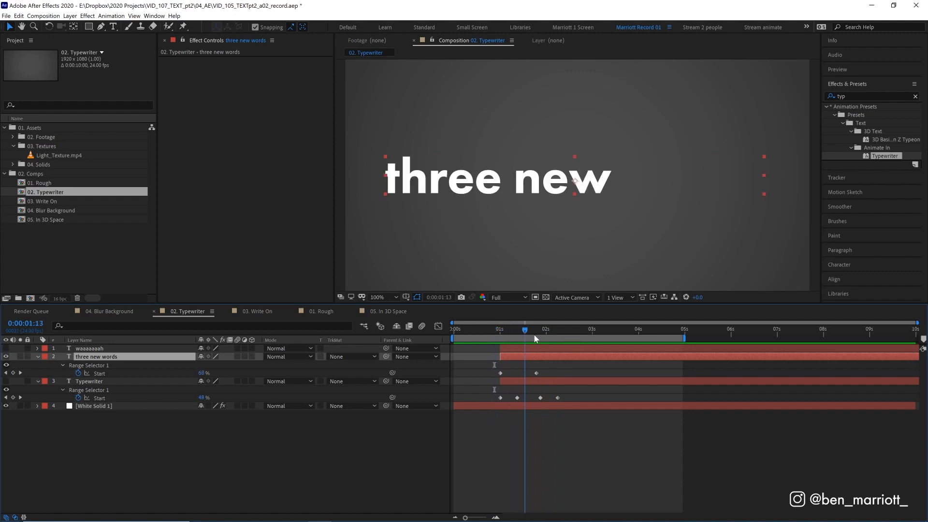
# - Add Start keyframes to the three new words layer at 0:00:01:07 and 0:00:01:12, where the first and second words end
pyautogui.press('space')
pyautogui.moveTo(511, 335)
pyautogui.mouseDown()
pyautogui.moveTo(544, 335)
pyautogui.moveTo(513, 333)
pyautogui.mouseUp()
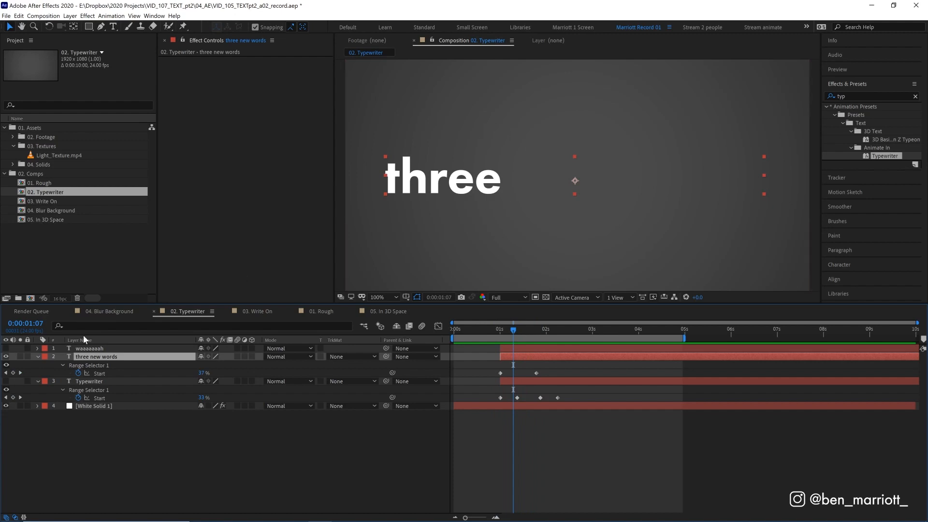
pyautogui.click(13, 373)
pyautogui.moveTo(513, 327); pyautogui.dragTo(522, 333)
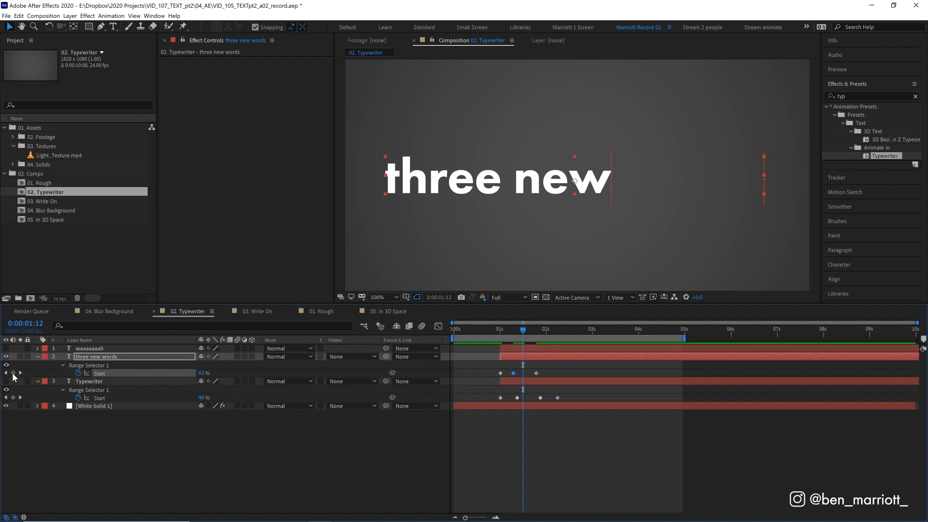
# - Convert all four Start keyframes of the three new words layer to hold keyframes and play back the result
pyautogui.moveTo(497, 379); pyautogui.dragTo(498, 378)
pyautogui.rightClick(538, 377)
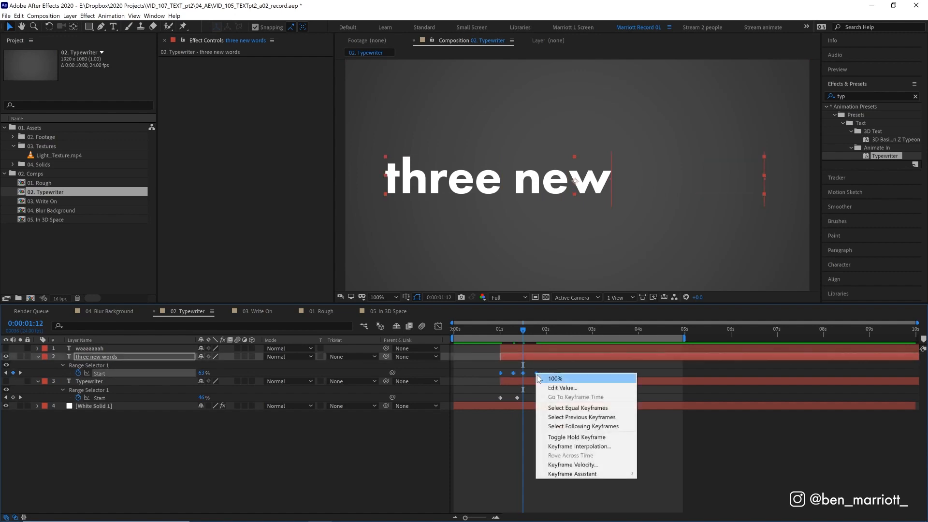
pyautogui.click(580, 436)
pyautogui.moveTo(522, 334); pyautogui.dragTo(526, 337)
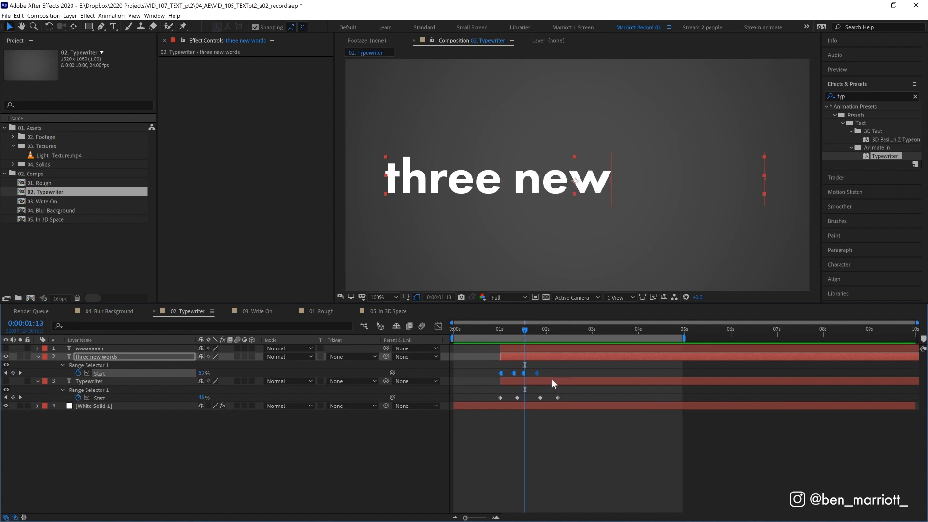
pyautogui.moveTo(520, 326); pyautogui.dragTo(492, 332)
pyautogui.press('space')
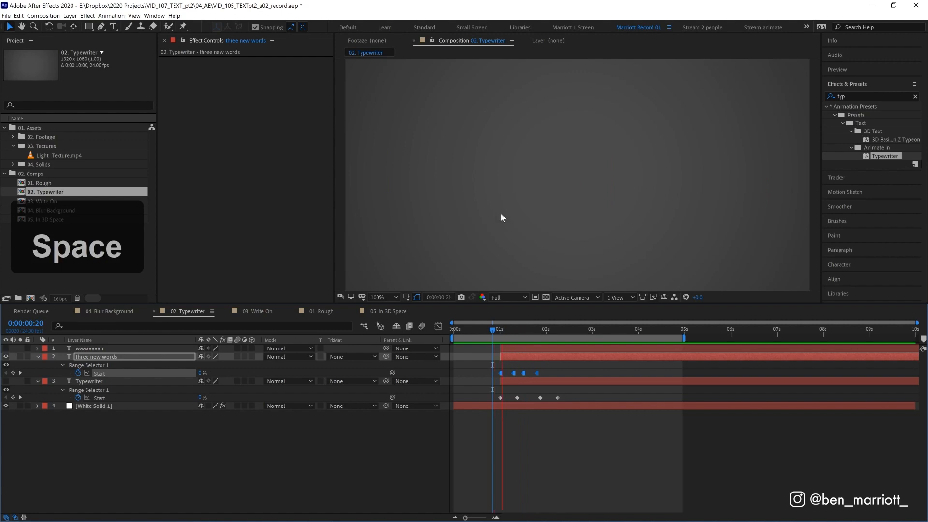
# - Move the last two Start keyframes of three new words to about 1.85 and 2.75 seconds and review the word timing
pyautogui.press('space')
pyautogui.click(543, 374)
pyautogui.moveTo(537, 374); pyautogui.dragTo(581, 374)
pyautogui.click(509, 330)
pyautogui.press('space')
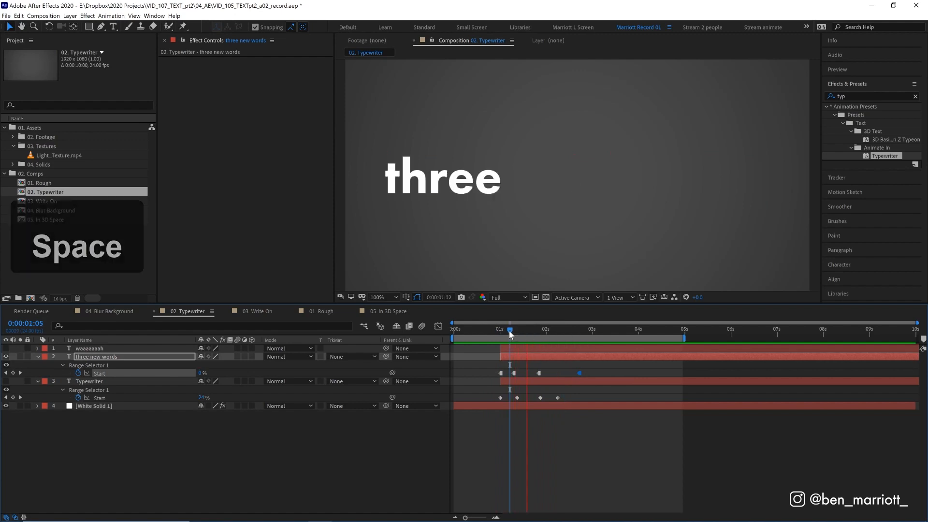
pyautogui.moveTo(535, 329); pyautogui.dragTo(587, 341)
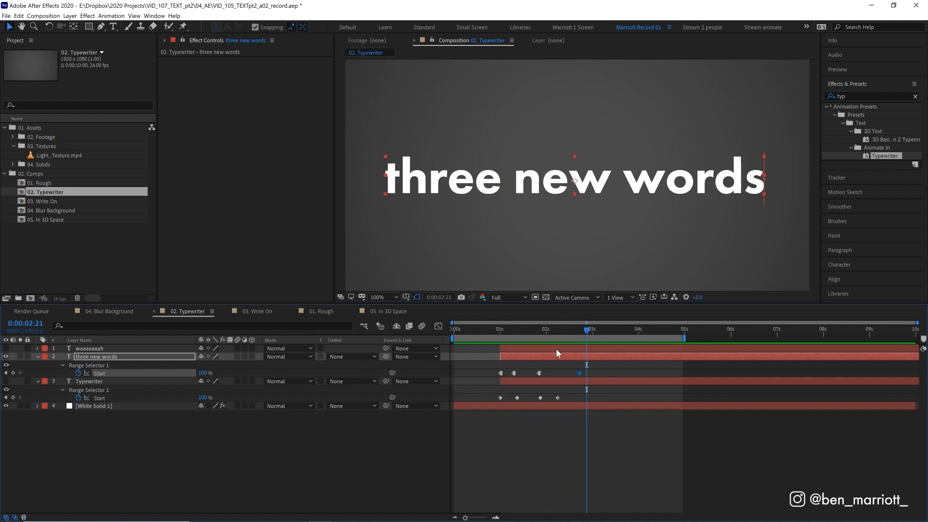
# - Preview the typewriter animation of the waaaaaaah layer from before 1 second and review its timing
pyautogui.press('space')
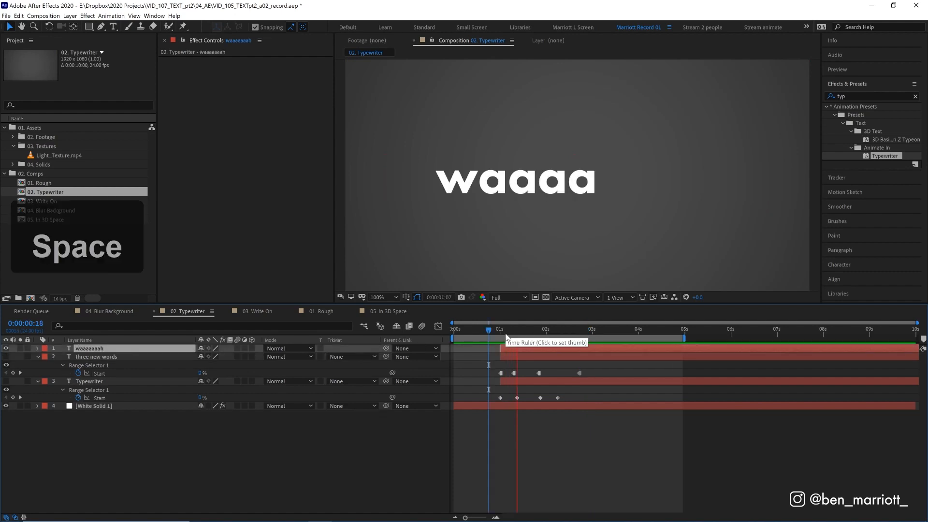
pyautogui.moveTo(505, 331); pyautogui.dragTo(542, 330)
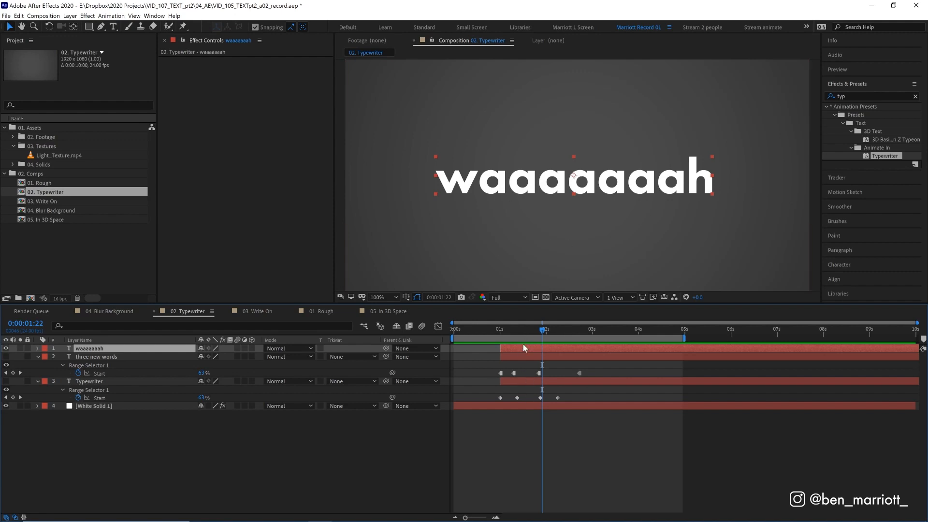
pyautogui.press('space')
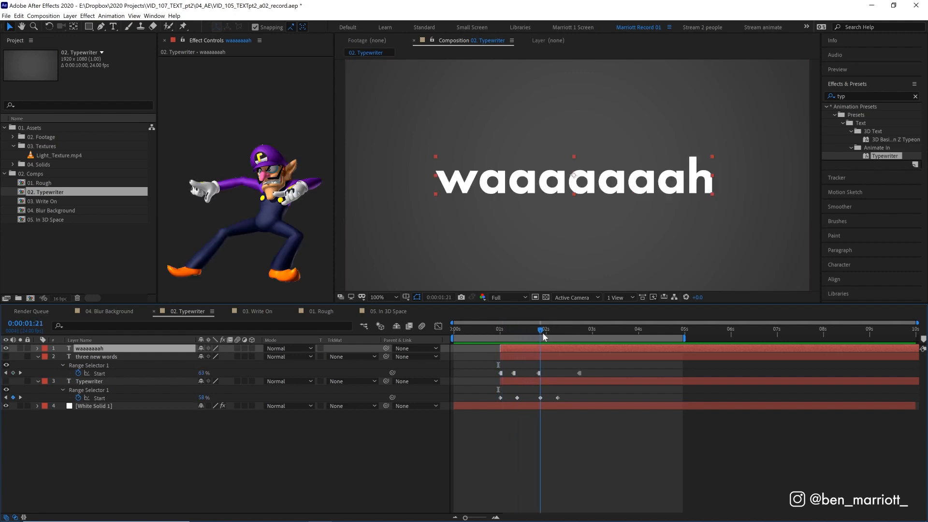
# - Keyframe the waaaaaaah layer's Position at 0:00:01:19, and at 0:00:01:01 shift the layer horizontally to about 1521.5, 540
pyautogui.press('u')
pyautogui.moveTo(502, 332); pyautogui.dragTo(537, 336)
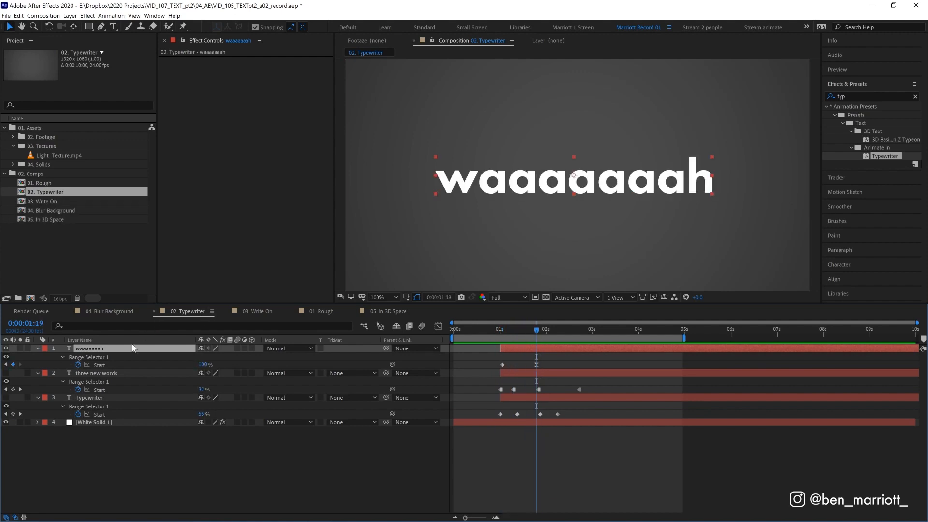
pyautogui.press('p')
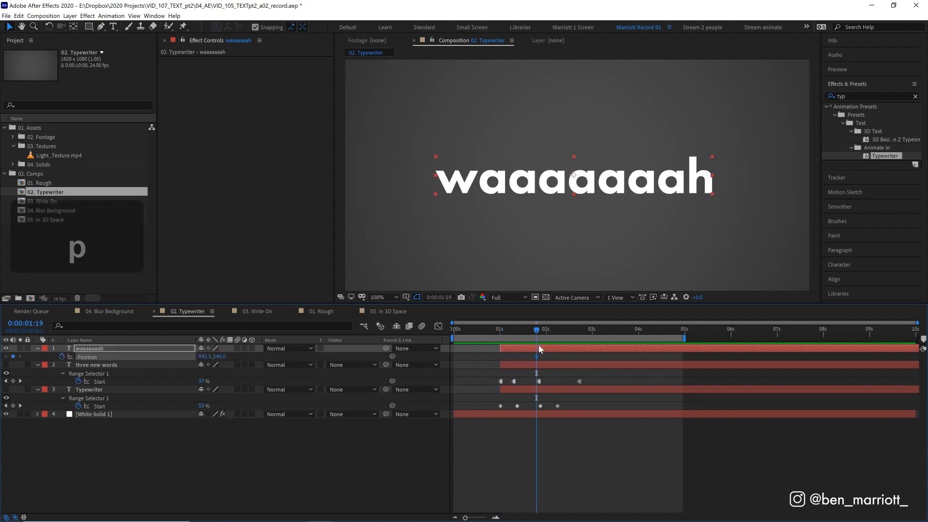
pyautogui.press('u')
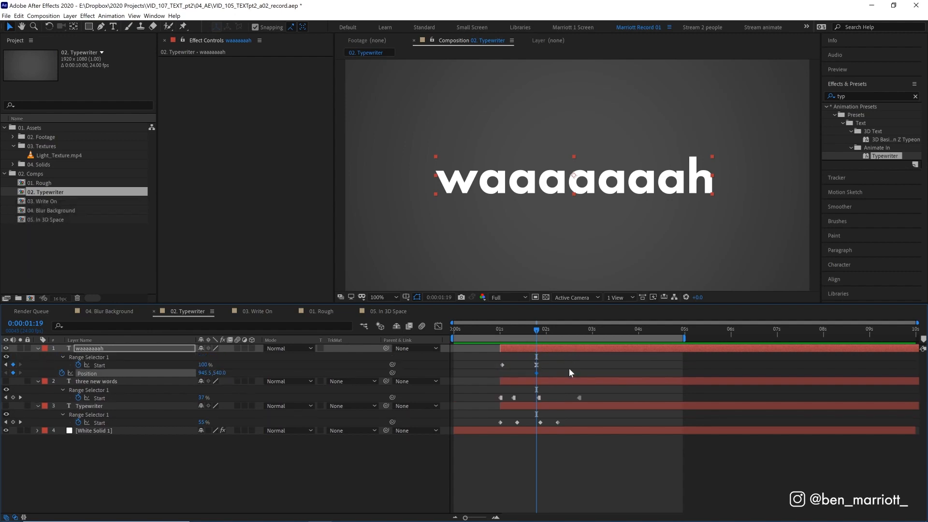
pyautogui.moveTo(535, 329); pyautogui.dragTo(502, 333)
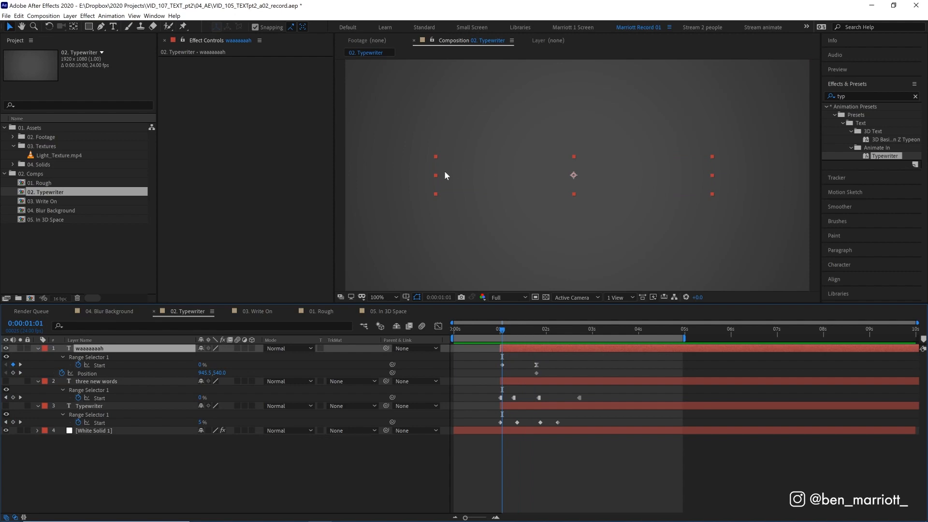
pyautogui.moveTo(446, 175); pyautogui.dragTo(586, 187)
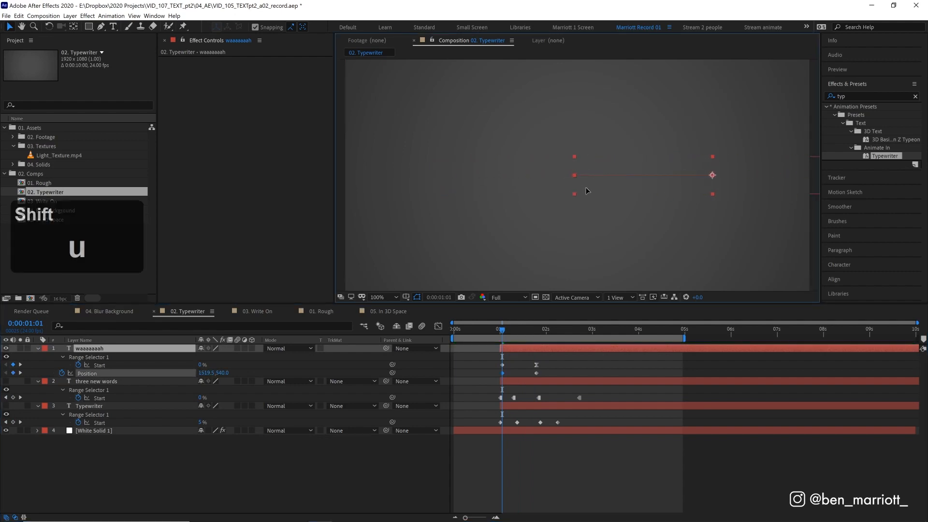
# - Apply Easy Ease to the ending Start and Position keyframes of the waaaaaaah layer and preview the sliding type
pyautogui.click(516, 331)
pyautogui.moveTo(523, 334); pyautogui.dragTo(494, 334)
pyautogui.press('F9')
pyautogui.press('space')
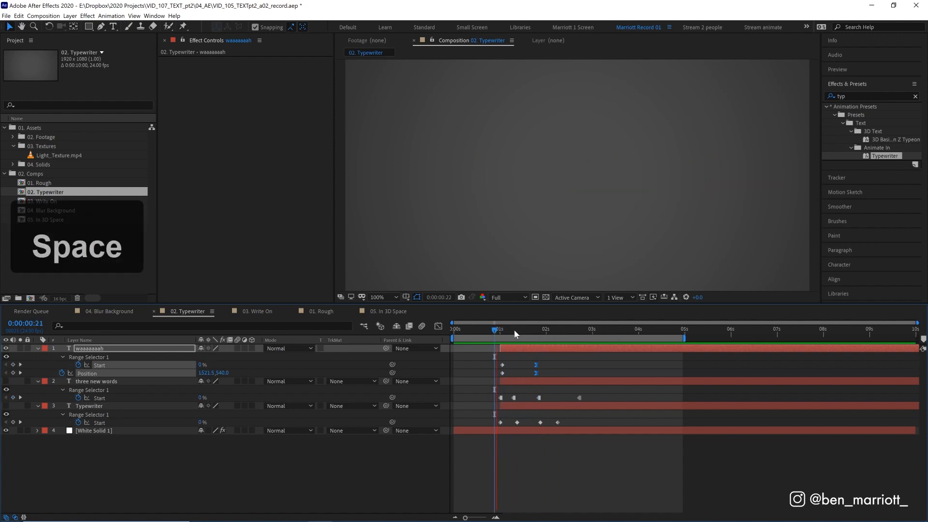
pyautogui.click(502, 330)
pyautogui.press('space')
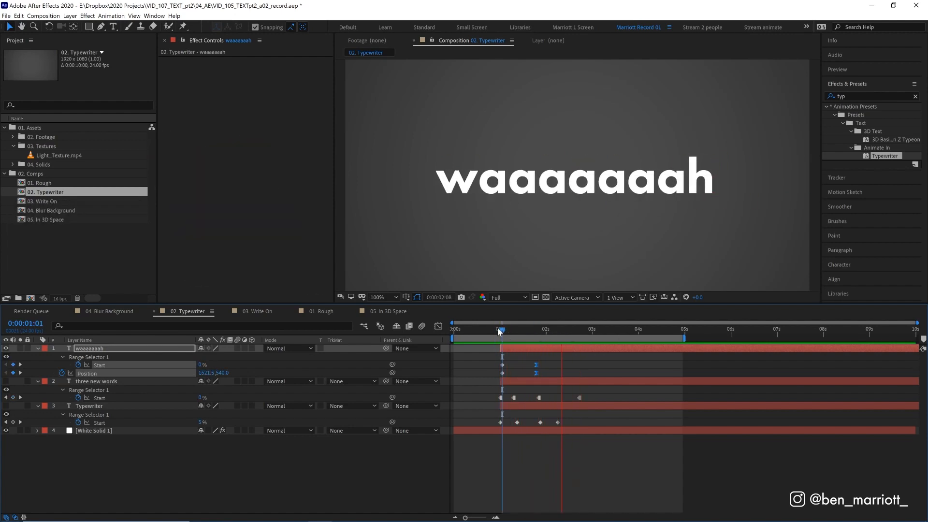
pyautogui.moveTo(498, 331); pyautogui.dragTo(540, 334)
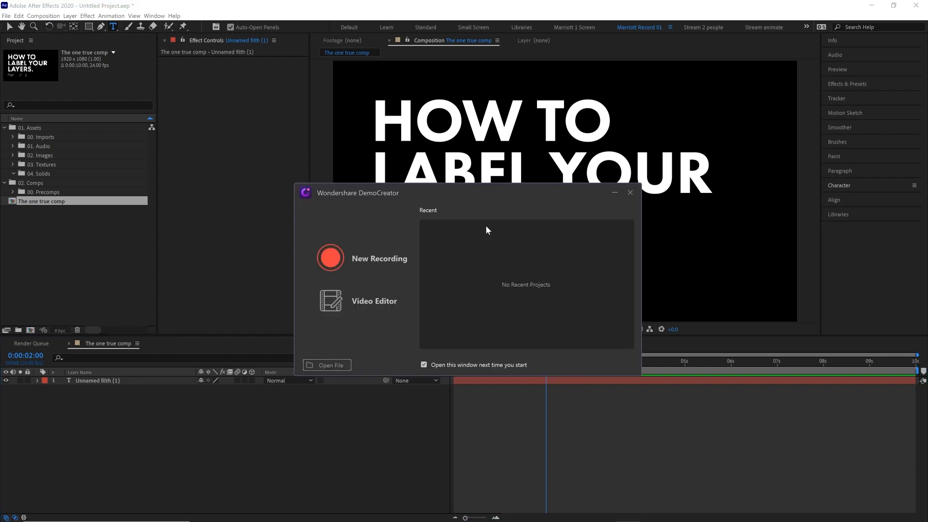
# - Start a new full-screen recording at 3840 by 2160 in Wondershare DemoCreator
pyautogui.click(390, 259)
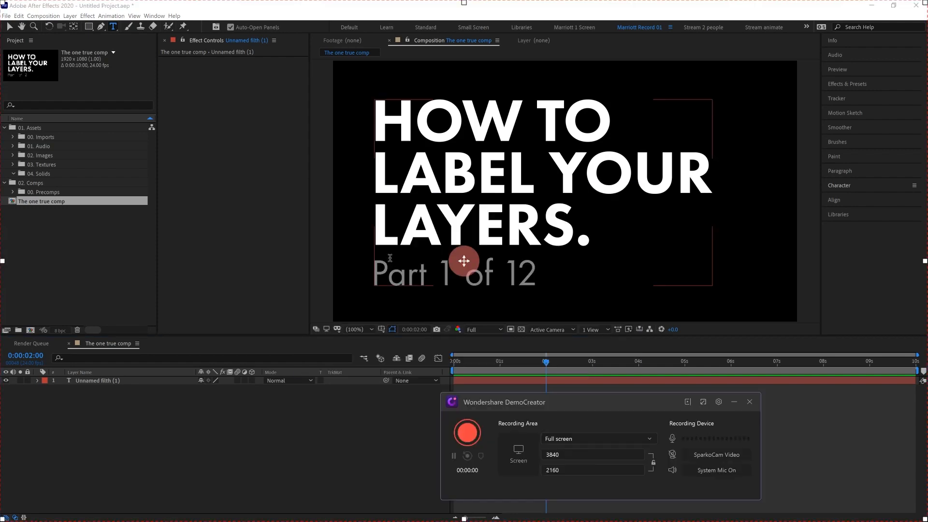
pyautogui.moveTo(600, 406); pyautogui.dragTo(596, 403)
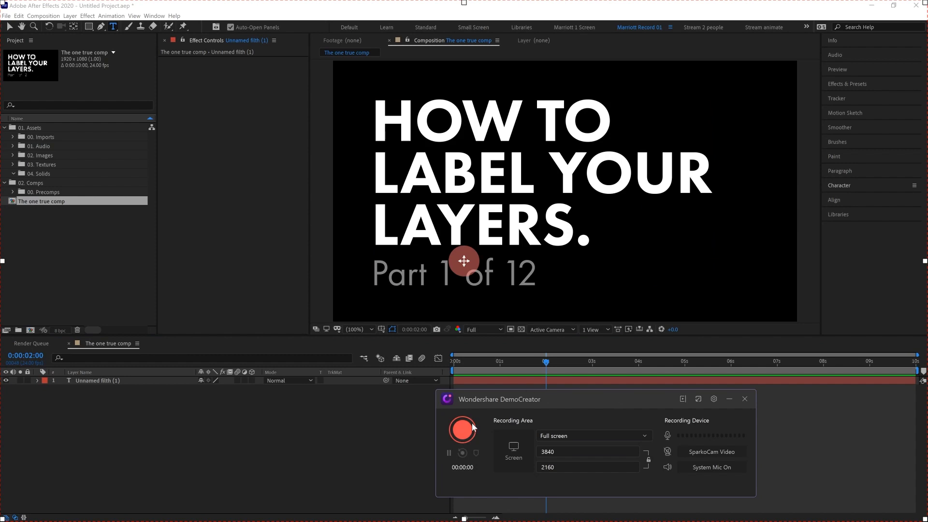
pyautogui.click(462, 430)
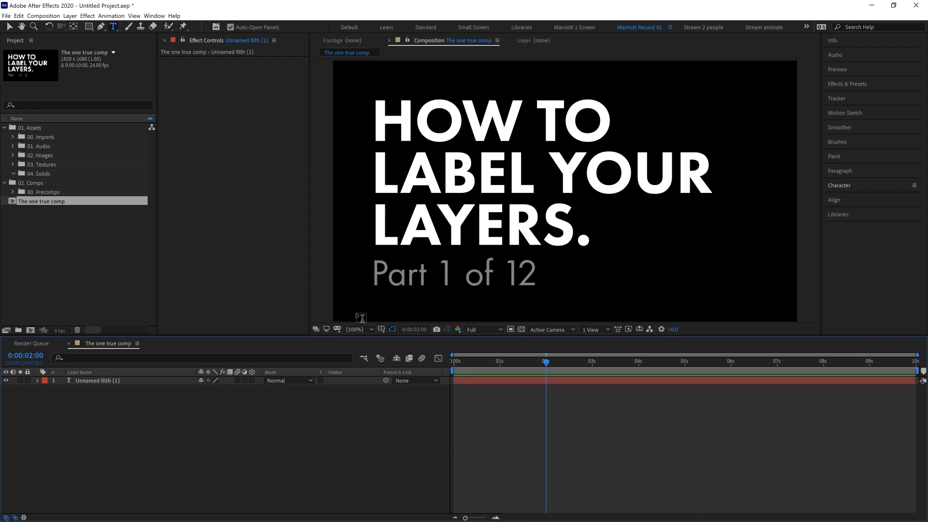
# - Rename the text layer Unnamed filth (1) in The one true comp as Type
pyautogui.click(109, 381)
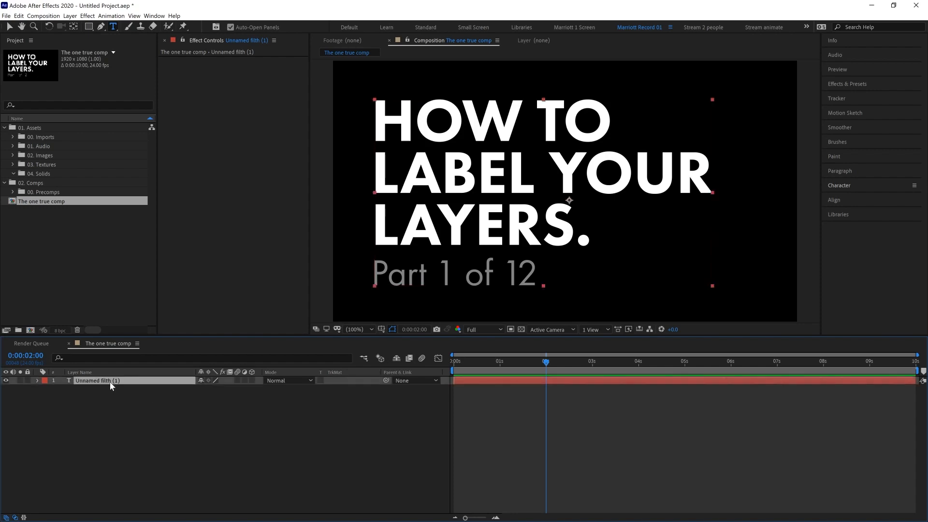
pyautogui.press('Return')
pyautogui.write('Type')
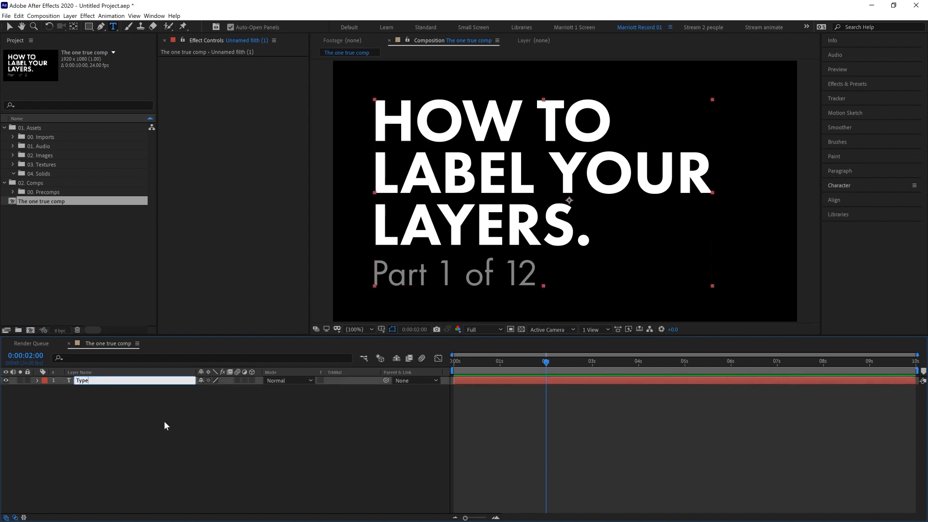
pyautogui.click(165, 422)
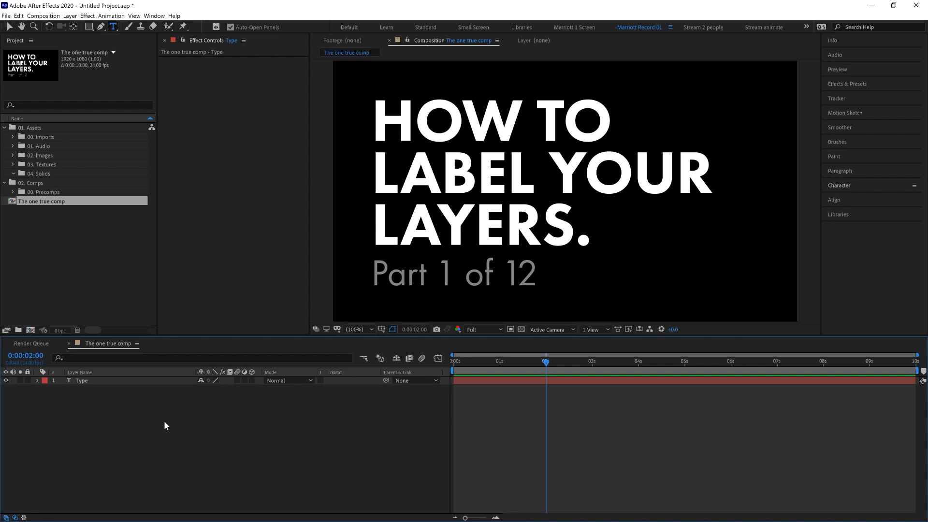
# - Switch to Wondershare DemoCreator and stop the screen recording so the clip opens in the video editor
pyautogui.hotkey('alt', 'Tab')
pyautogui.moveTo(417, 389); pyautogui.dragTo(595, 359)
pyautogui.click(455, 392)
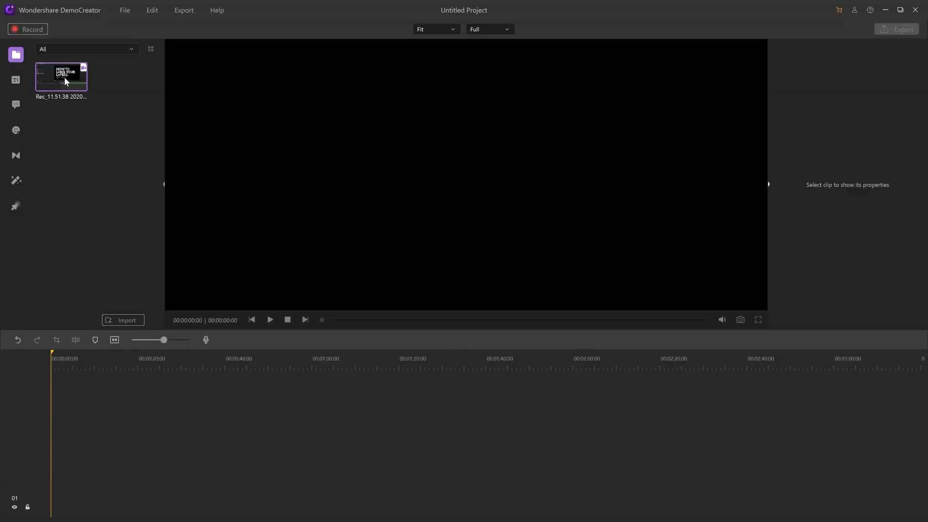
# - Place the recording with its audio at the start of the timeline and split it at 00:00:10:00
pyautogui.moveTo(63, 79); pyautogui.dragTo(51, 462)
pyautogui.moveTo(246, 466); pyautogui.dragTo(226, 465)
pyautogui.moveTo(110, 443); pyautogui.dragTo(59, 433)
pyautogui.moveTo(71, 364); pyautogui.dragTo(94, 368)
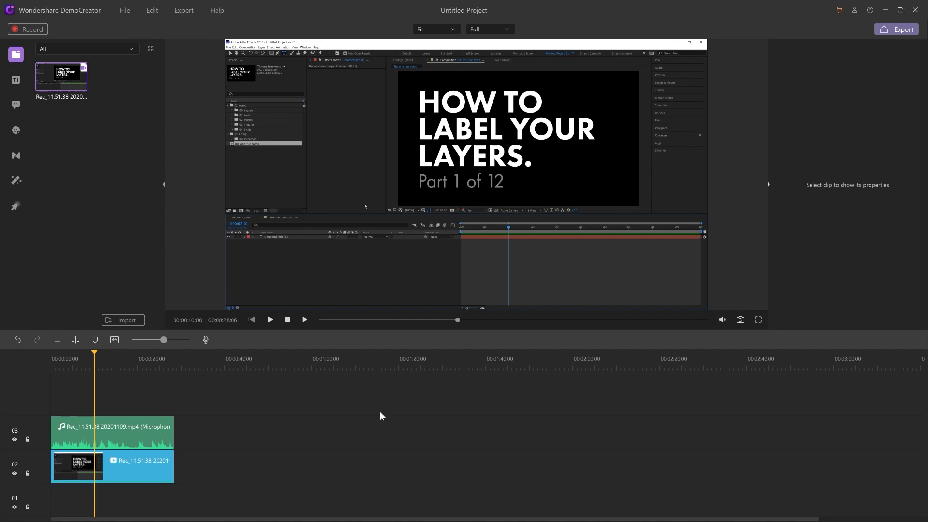
pyautogui.click(895, 30)
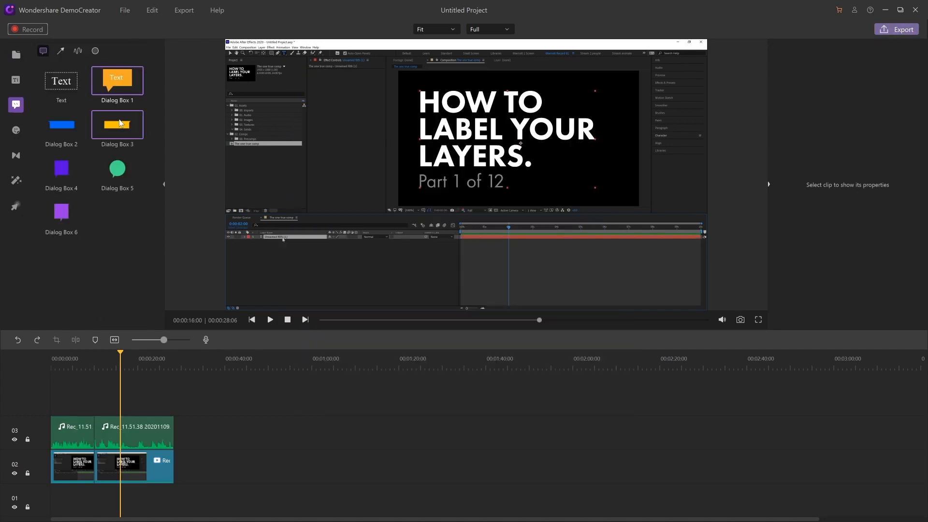
# - Add a Dialog Box 1 callout at 00:00:16:00, position it above the recorded layer name and set its text to Here
pyautogui.moveTo(117, 81); pyautogui.dragTo(131, 420)
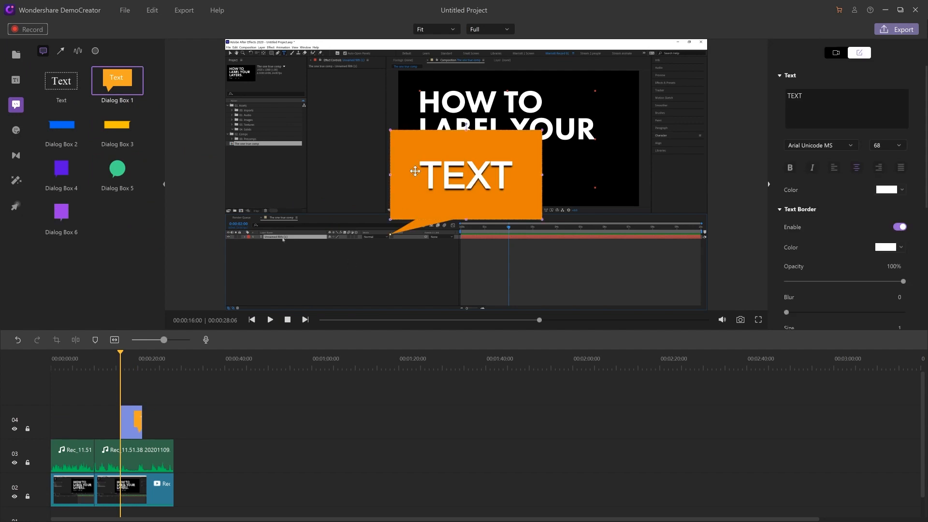
pyautogui.moveTo(405, 194); pyautogui.dragTo(310, 194)
pyautogui.doubleClick(393, 175)
pyautogui.write('Here')
pyautogui.click(458, 368)
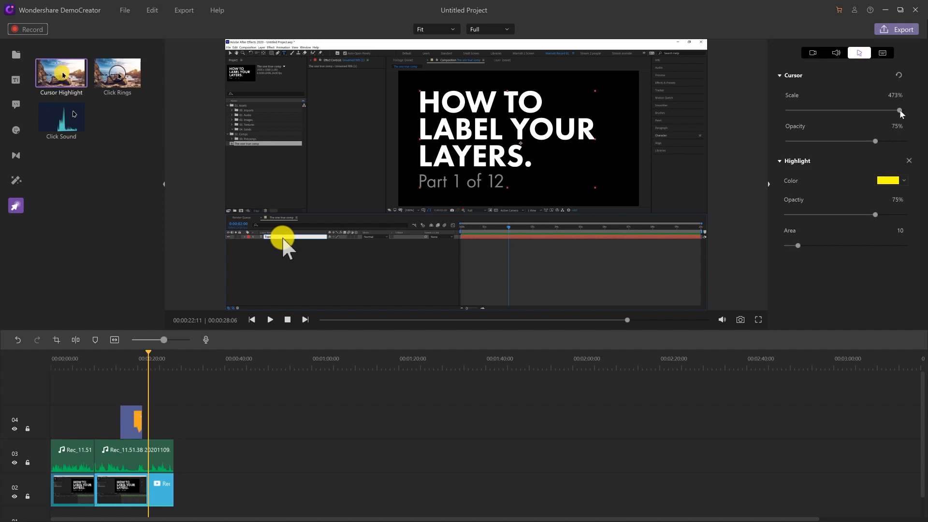
# - Reduce the cursor scale of the recording clip that has the yellow cursor highlight
pyautogui.moveTo(900, 110); pyautogui.dragTo(881, 111)
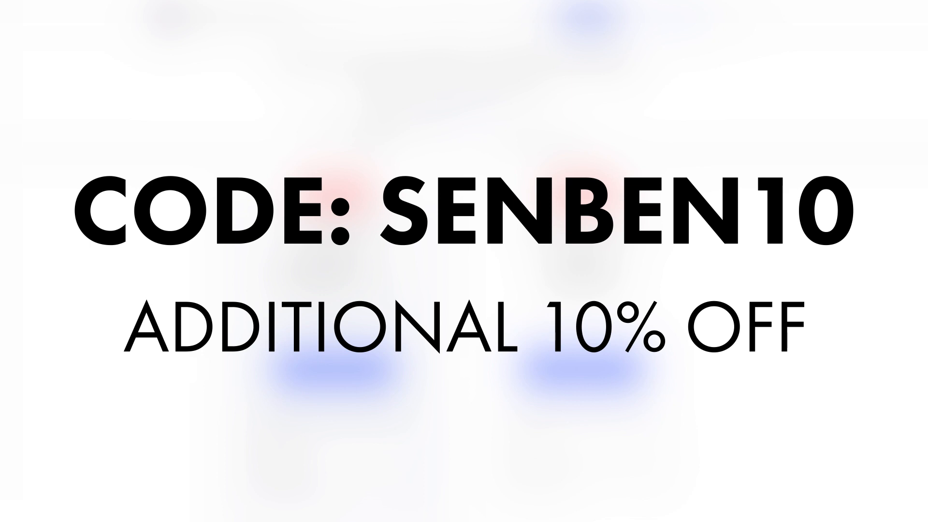
# - Switch to After Effects, preview the Write On composition, and remove the existing Stroke effect and masks from the Text 2 layer
pyautogui.press('space')
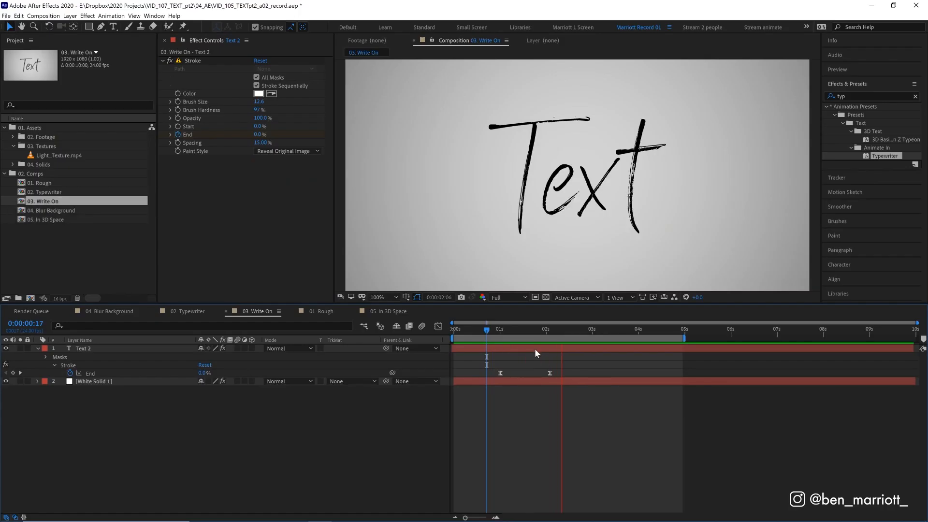
pyautogui.click(563, 332)
pyautogui.press('Delete')
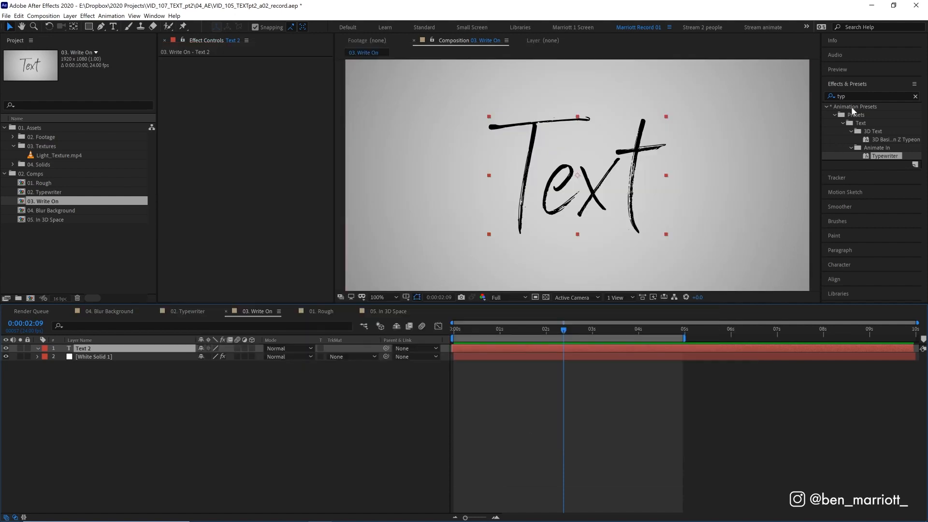
# - Find the Stroke effect under Generate and apply it to the Text 2 layer
pyautogui.doubleClick(855, 95)
pyautogui.write('stroke')
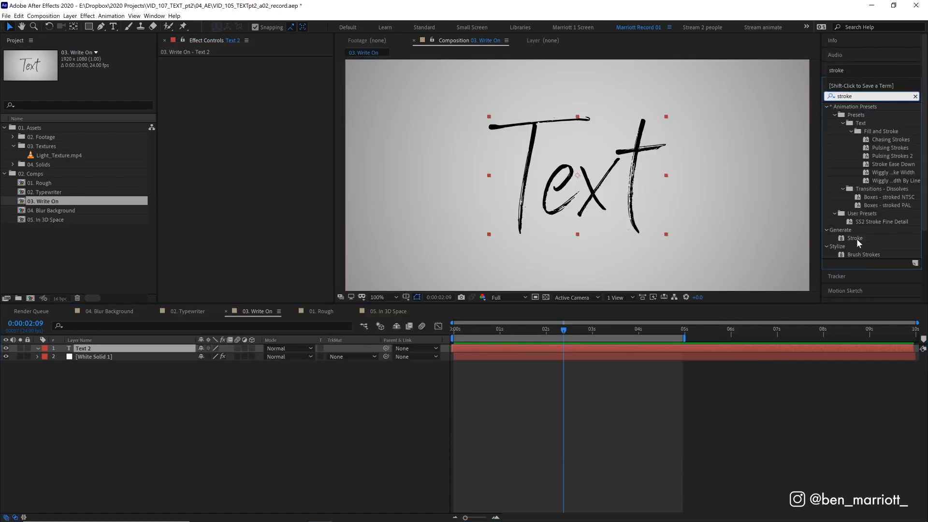
pyautogui.doubleClick(855, 238)
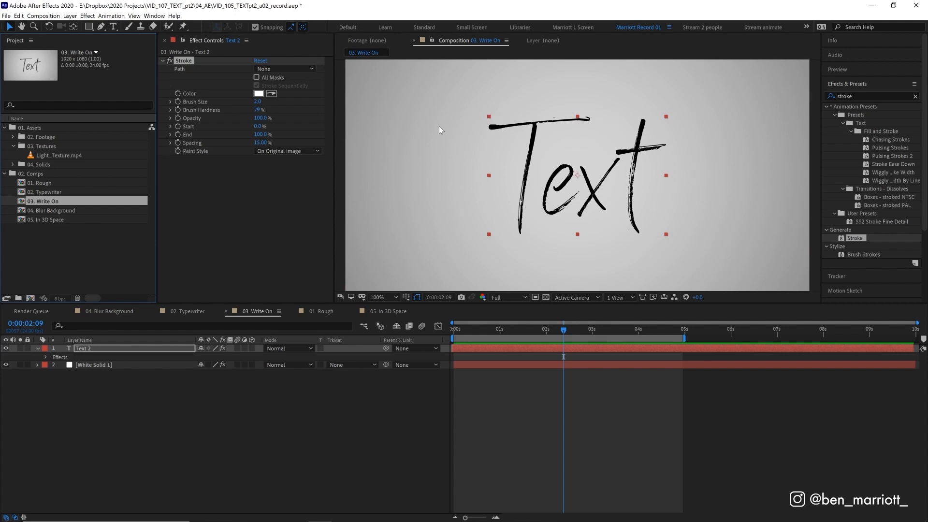
# - Trace the letter T on the Text 2 layer with Pen masks, one open path for the crossbar and a separate one for the stem
pyautogui.click(101, 26)
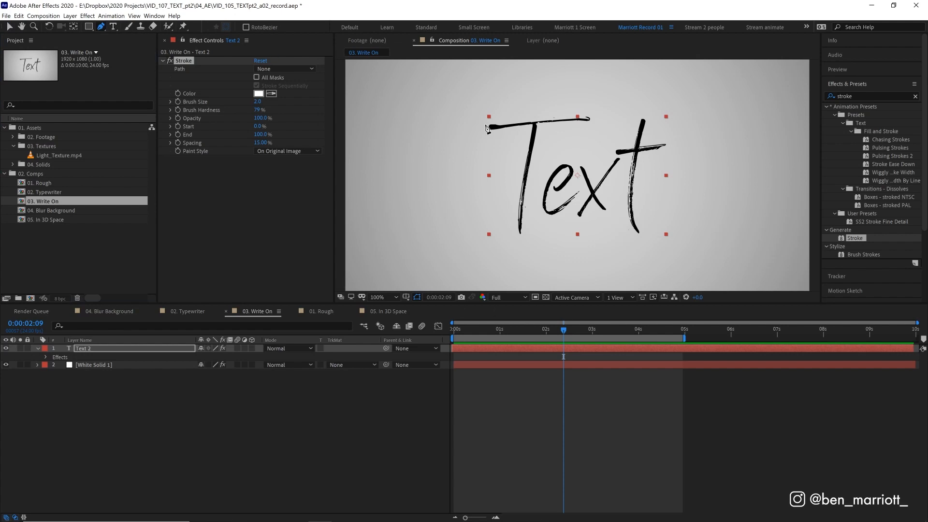
pyautogui.moveTo(486, 125); pyautogui.dragTo(500, 129)
pyautogui.moveTo(589, 118); pyautogui.dragTo(605, 124)
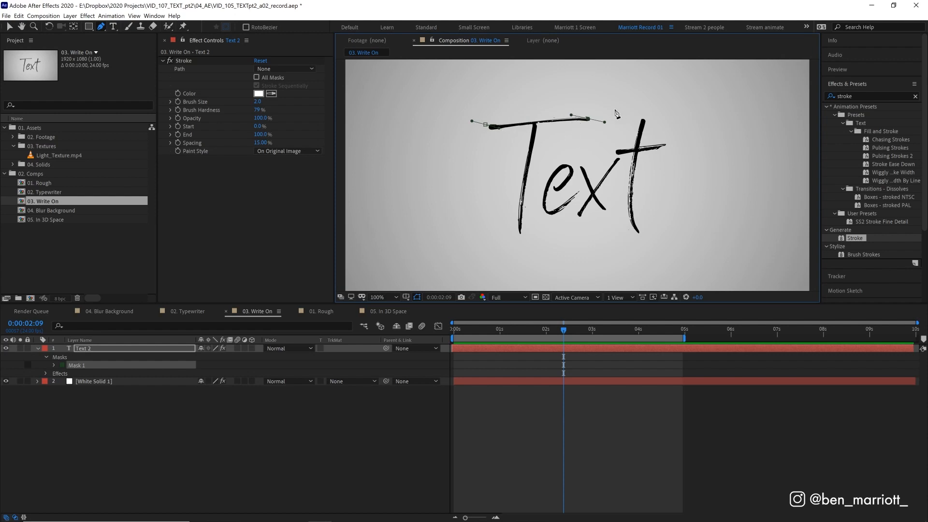
pyautogui.click(580, 359)
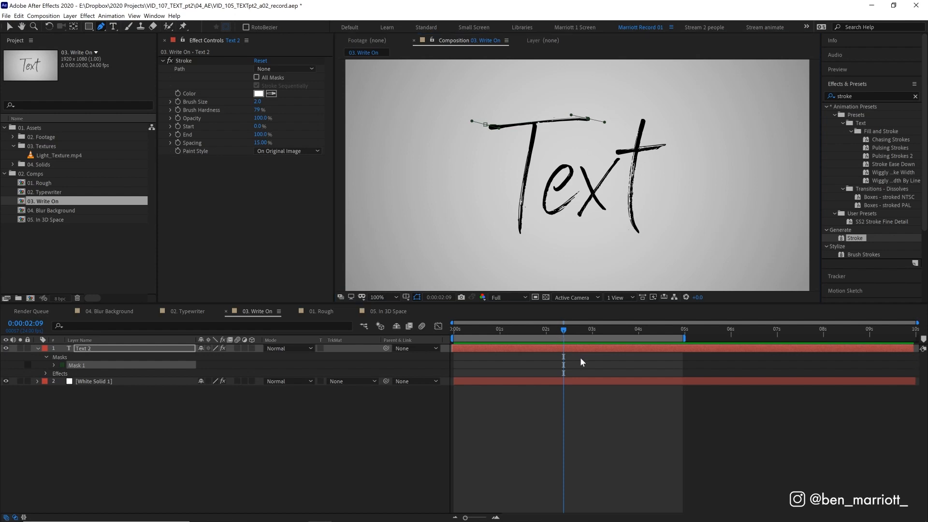
pyautogui.hotkey('ctrl', 'Down')
pyautogui.click(532, 107)
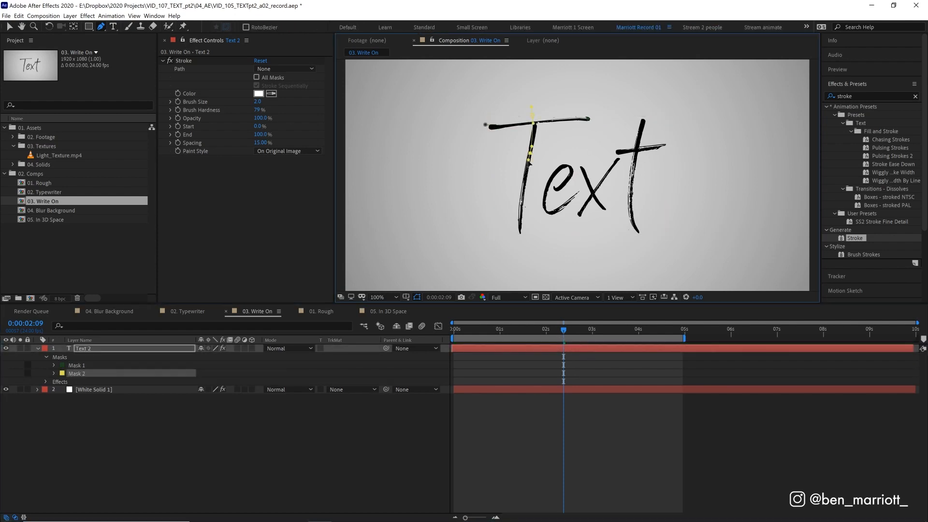
pyautogui.moveTo(521, 227); pyautogui.dragTo(521, 242)
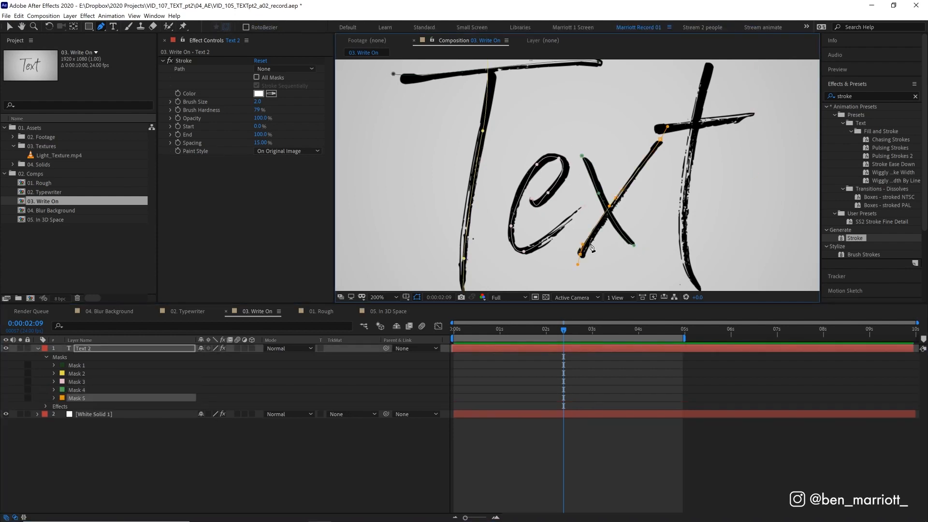
# - Trace the strokes of the e, x and t as separate open masks and adjust the e's path to follow the letter
pyautogui.hotkey('ctrl', 'z')
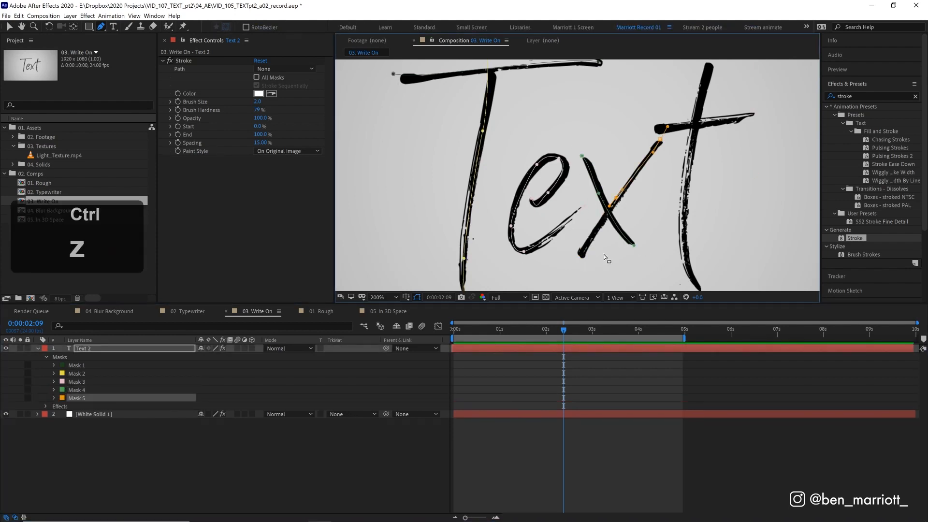
pyautogui.press('space')
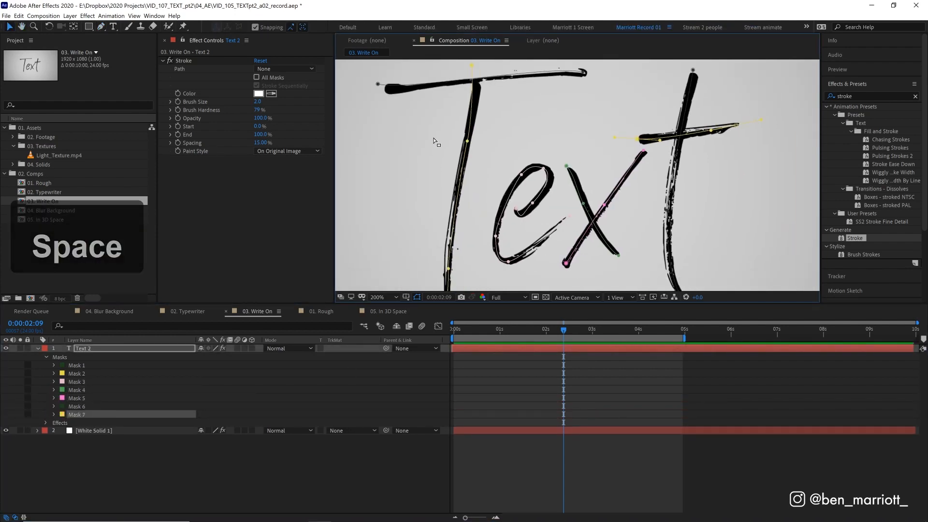
pyautogui.click(535, 203)
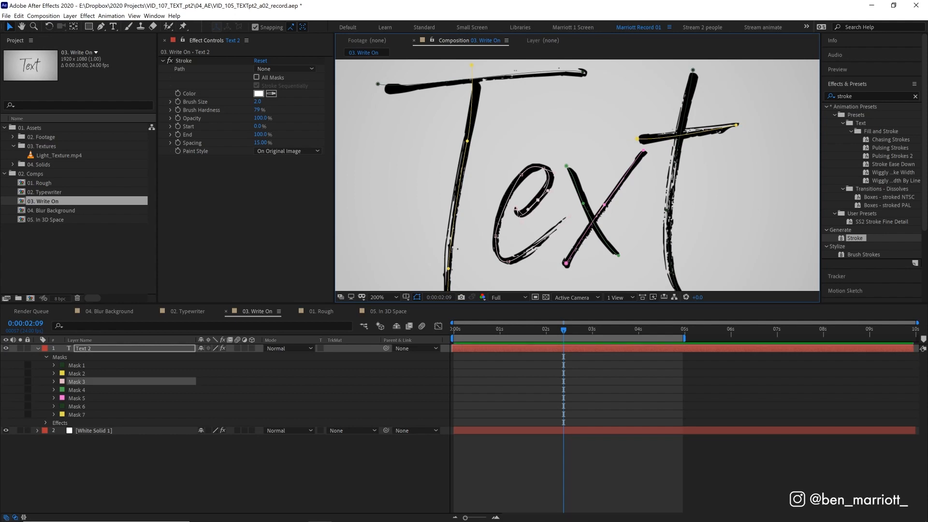
pyautogui.moveTo(521, 177)
pyautogui.mouseDown()
pyautogui.moveTo(511, 193)
pyautogui.moveTo(514, 183)
pyautogui.mouseUp()
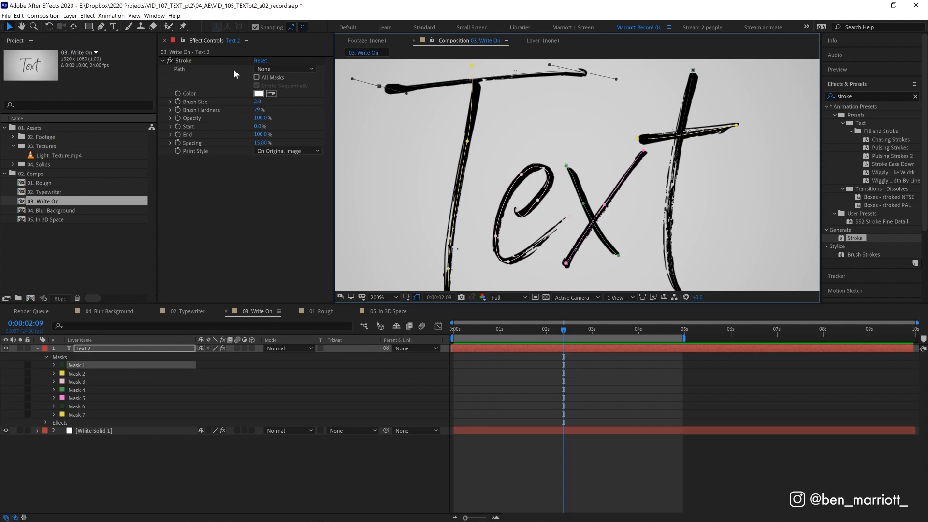
# - Apply the Stroke effect to all masks sequentially and enlarge its brush size to about 12 to cover the lettering
pyautogui.click(256, 77)
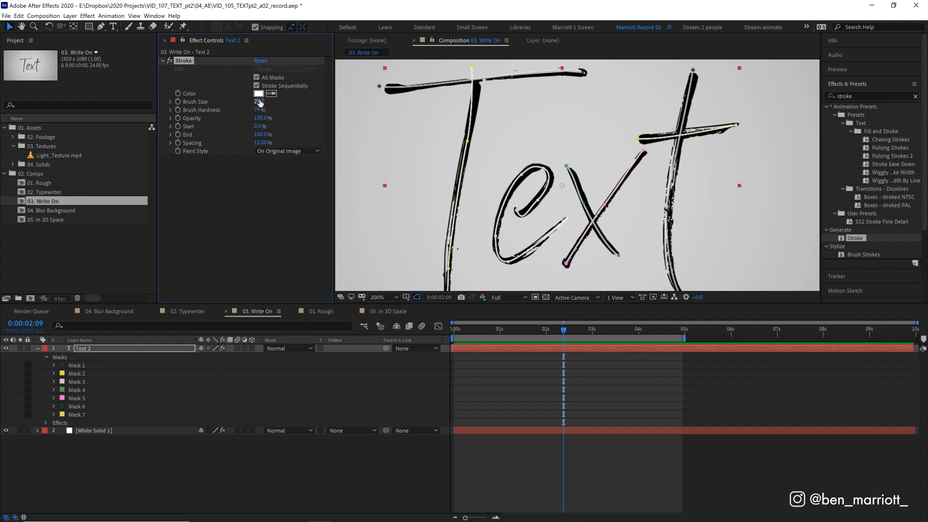
pyautogui.moveTo(257, 102); pyautogui.dragTo(286, 104)
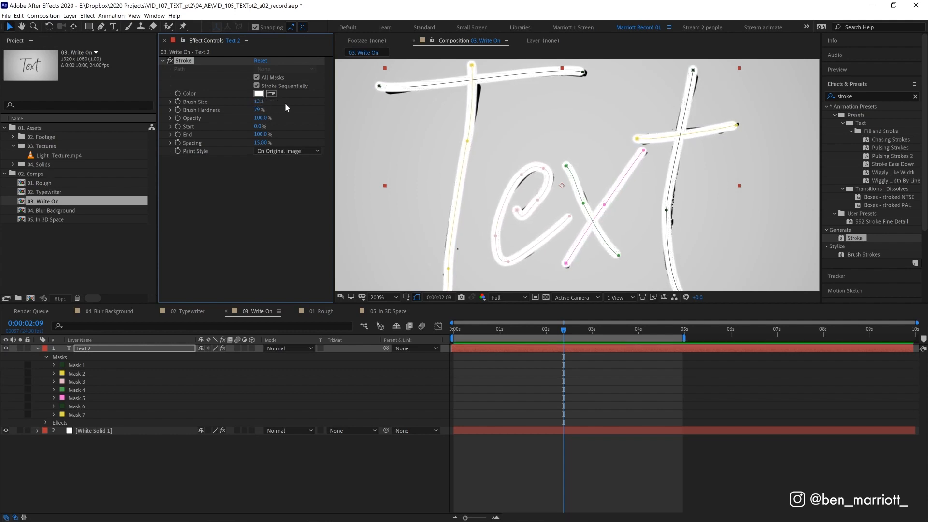
# - Reposition the mask points on the T, x and final t so that the white stroke fully covers the letters
pyautogui.click(379, 87)
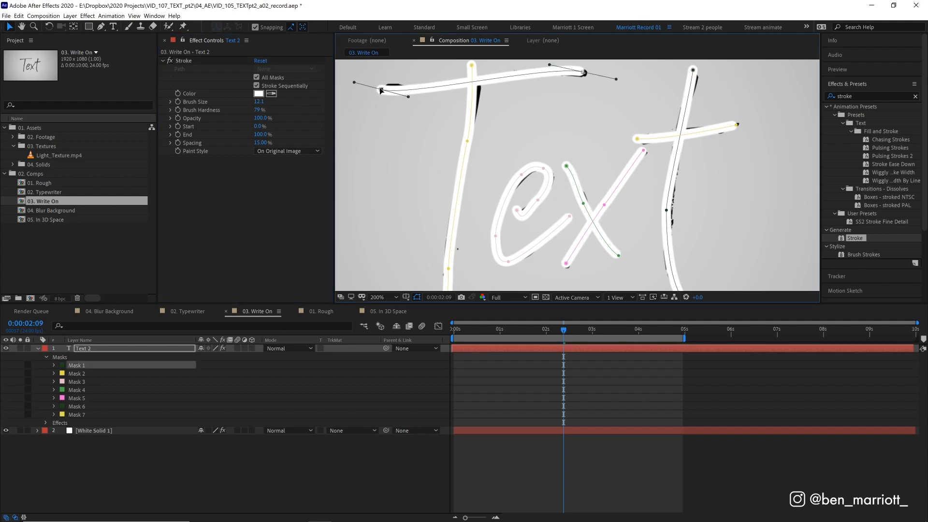
pyautogui.moveTo(583, 74); pyautogui.dragTo(585, 73)
pyautogui.moveTo(472, 66); pyautogui.dragTo(478, 64)
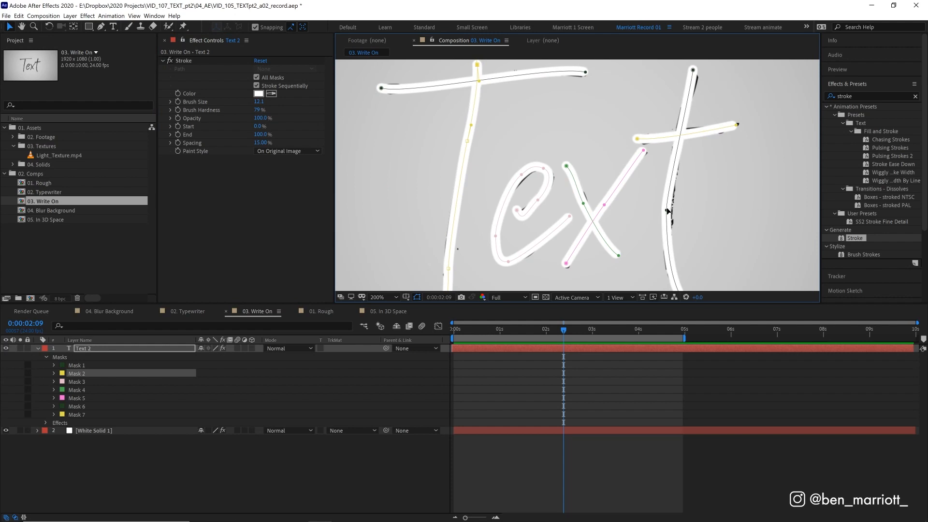
pyautogui.click(668, 211)
pyautogui.click(566, 166)
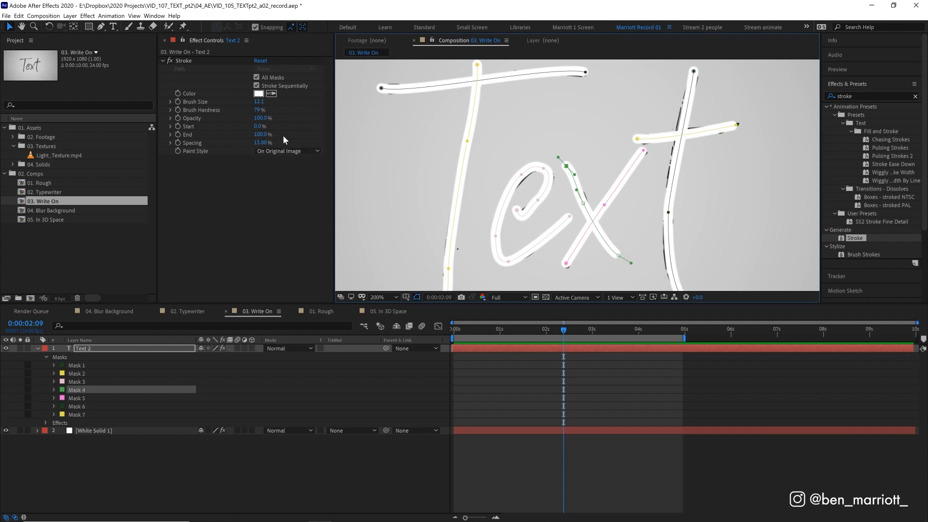
# - Keyframe the Stroke's End from 0% just before one second to 100% at 0:00:02:00 and preview the animation
pyautogui.moveTo(260, 134)
pyautogui.mouseDown()
pyautogui.moveTo(212, 135)
pyautogui.moveTo(278, 142)
pyautogui.moveTo(211, 143)
pyautogui.mouseUp()
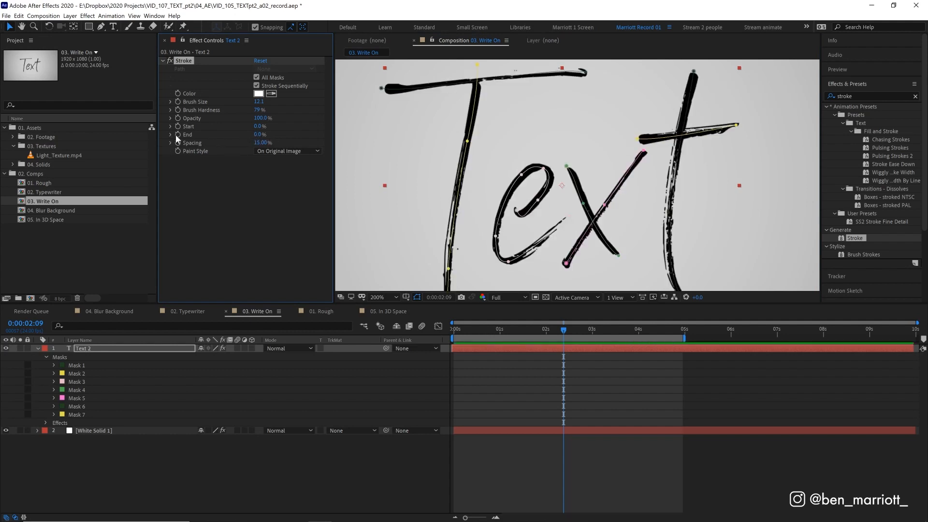
pyautogui.press('u')
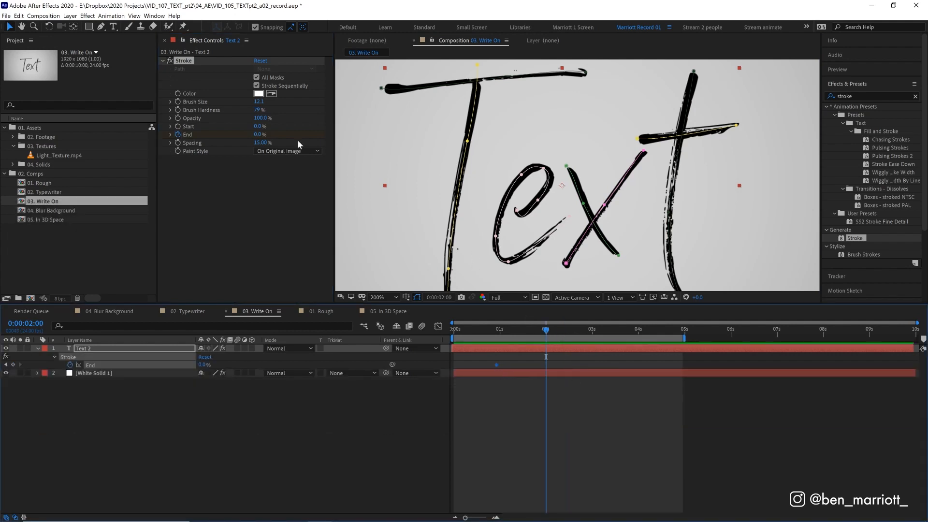
pyautogui.moveTo(259, 136); pyautogui.dragTo(424, 137)
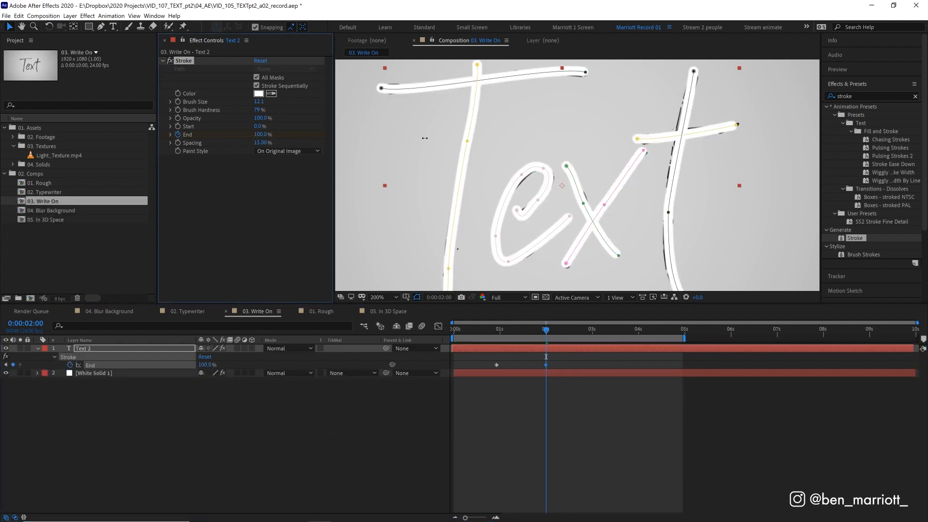
pyautogui.click(495, 330)
pyautogui.press('space')
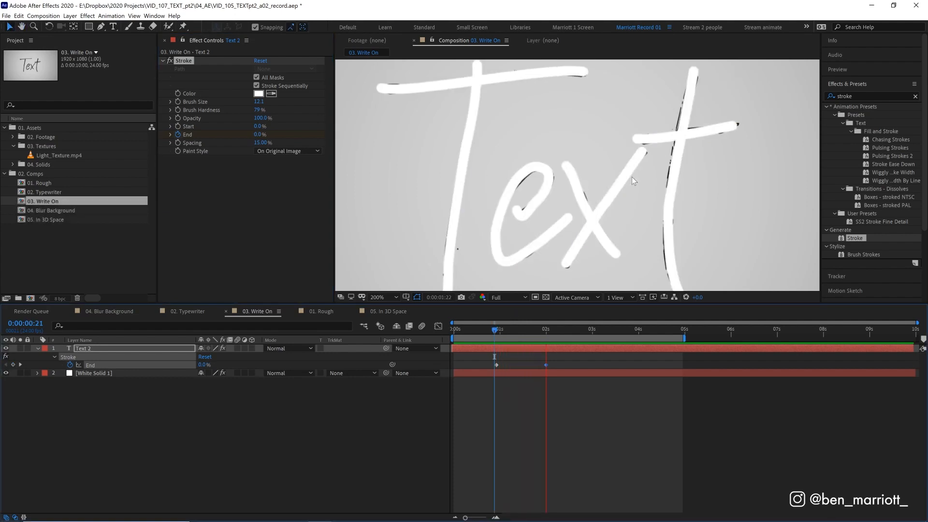
# - Set the Stroke's Paint Style to Reveal Original Image and check the start of the reveal up to 0:00:01:00
pyautogui.moveTo(544, 329)
pyautogui.mouseDown()
pyautogui.moveTo(501, 329)
pyautogui.moveTo(538, 329)
pyautogui.mouseUp()
pyautogui.click(271, 151)
pyautogui.click(285, 179)
pyautogui.moveTo(501, 329); pyautogui.dragTo(492, 333)
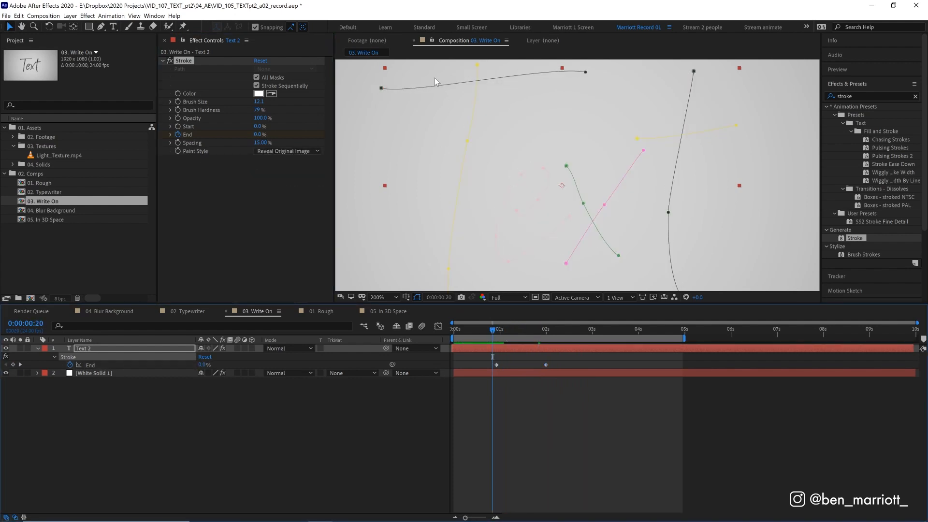
pyautogui.press('space')
pyautogui.moveTo(491, 332); pyautogui.dragTo(501, 333)
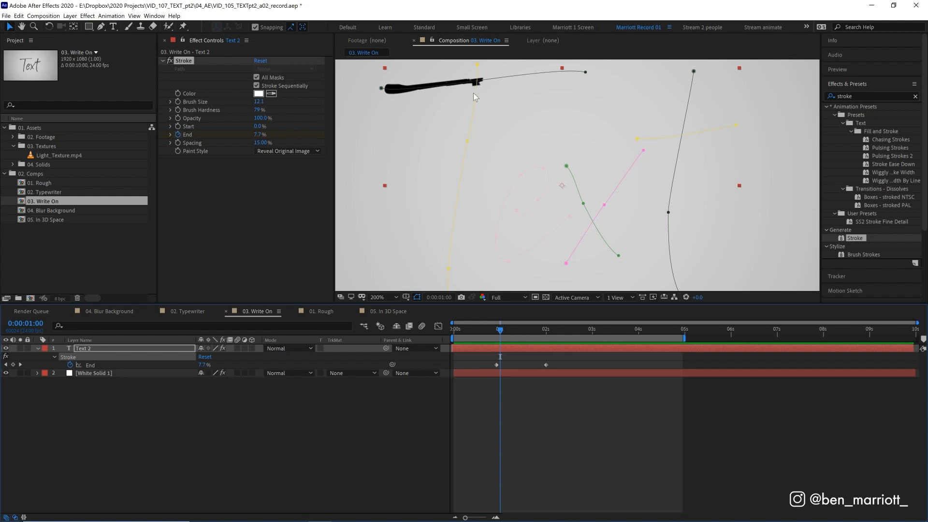
# - Add a point to the T crossbar's mask where it meets the stem, nudge it slightly, and check the reveal through 0:00:02:01
pyautogui.click(534, 73)
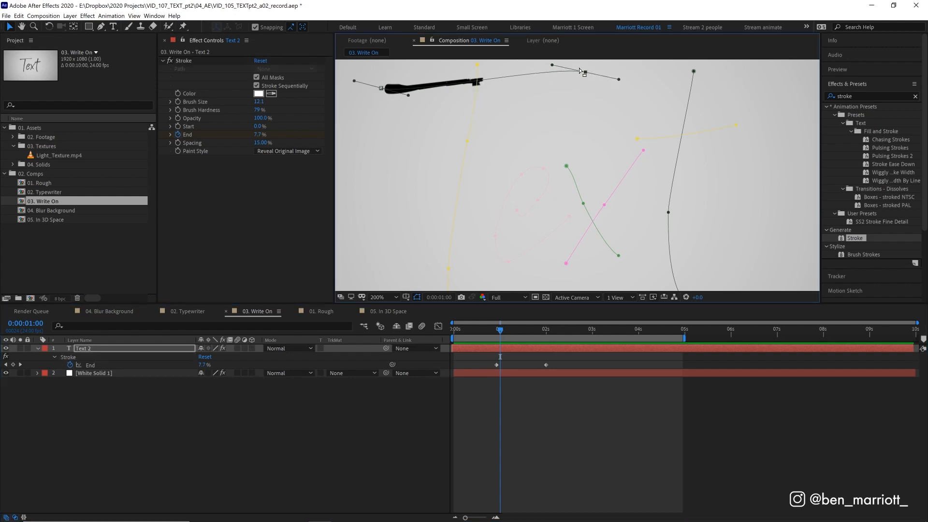
pyautogui.click(101, 27)
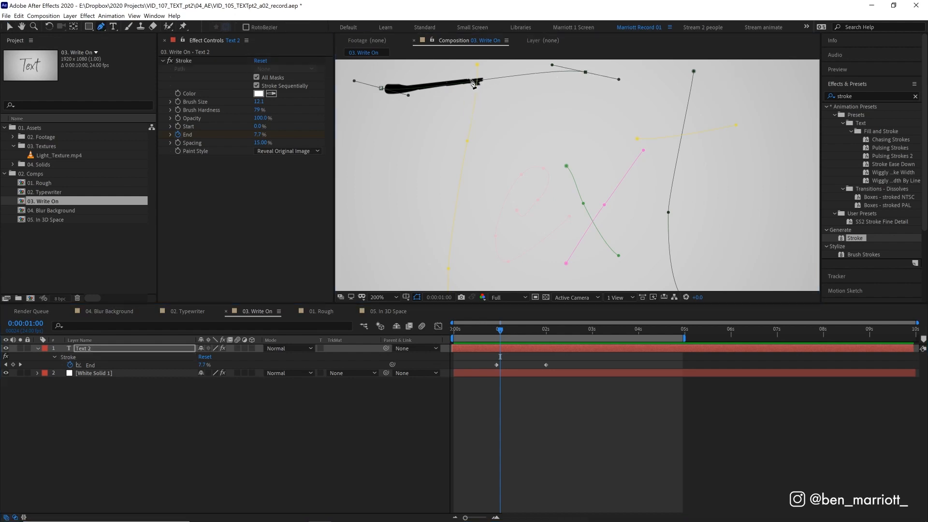
pyautogui.click(483, 82)
pyautogui.moveTo(479, 79); pyautogui.dragTo(478, 77)
pyautogui.moveTo(500, 332); pyautogui.dragTo(529, 336)
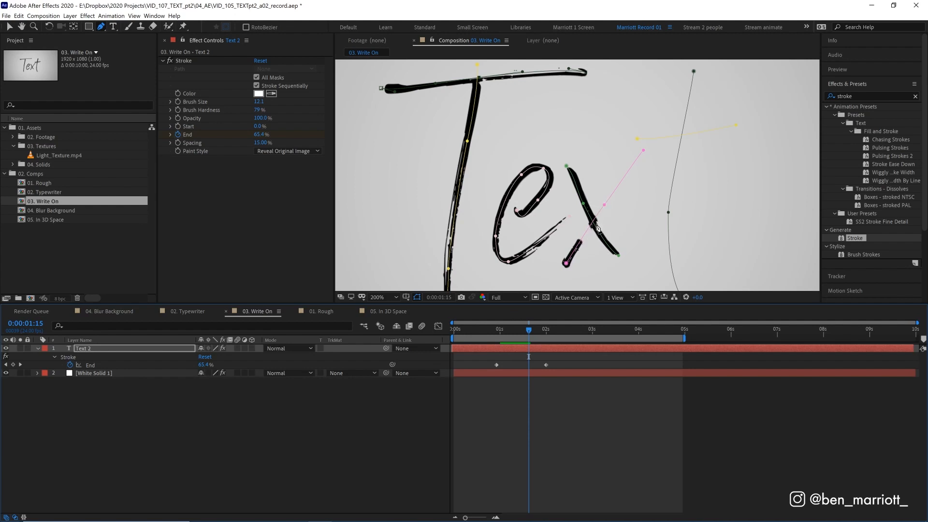
pyautogui.moveTo(534, 331); pyautogui.dragTo(549, 335)
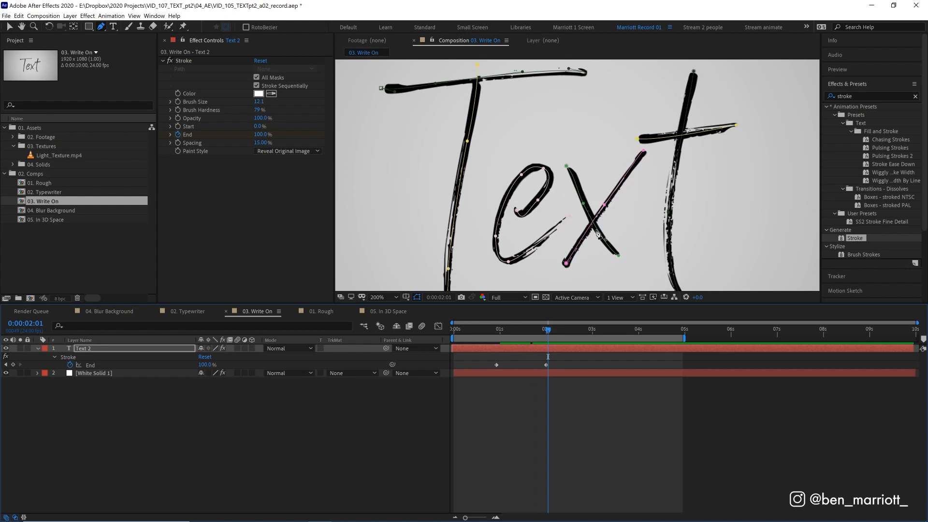
# - Apply Easy Ease to both End keyframes of the Stroke effect and preview the write-on animation
pyautogui.press('space')
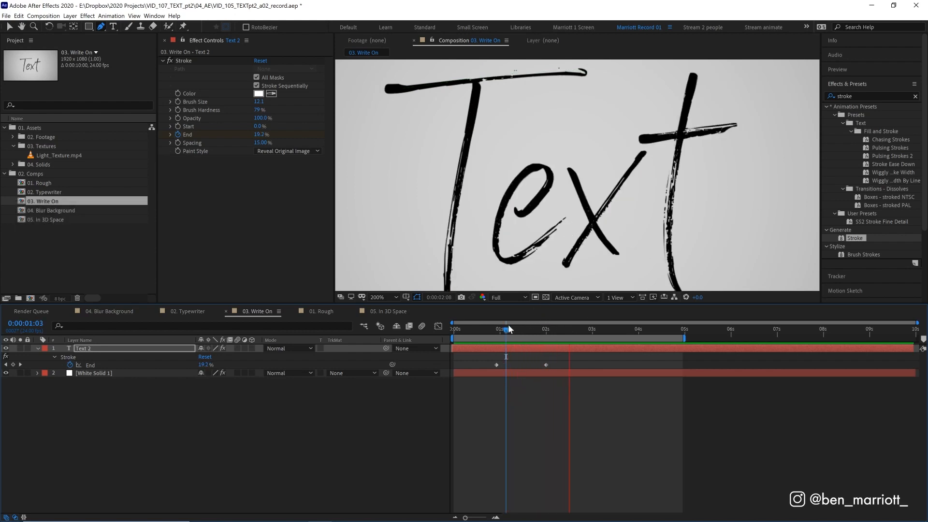
pyautogui.click(526, 332)
pyautogui.moveTo(526, 333); pyautogui.dragTo(554, 334)
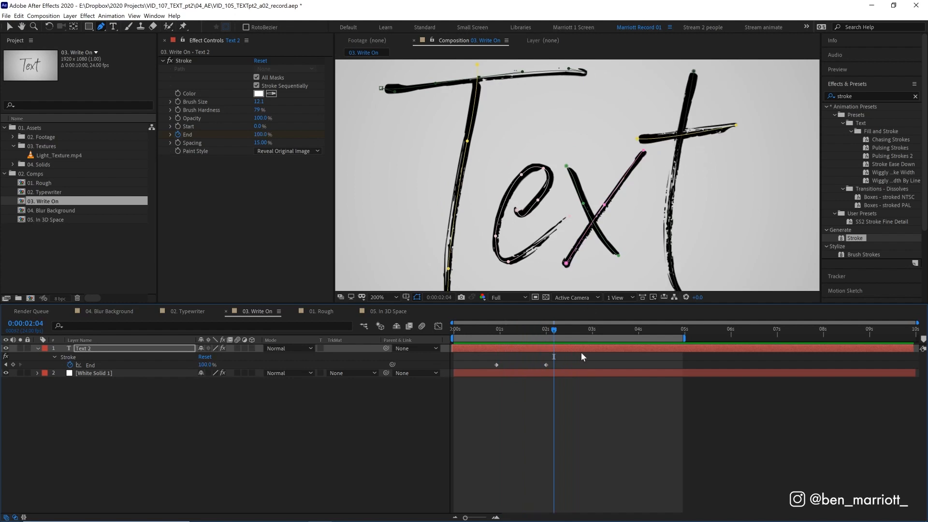
pyautogui.moveTo(560, 361); pyautogui.dragTo(472, 370)
pyautogui.press('F9')
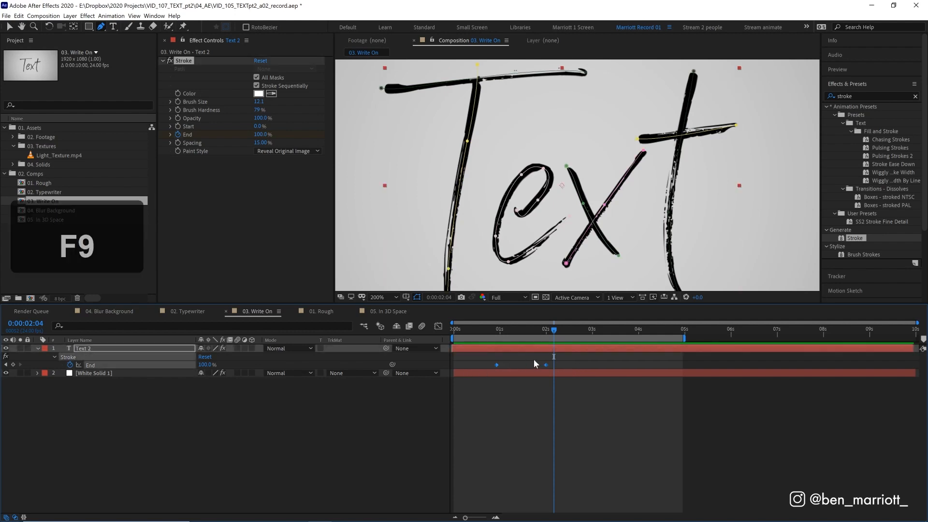
pyautogui.press('space')
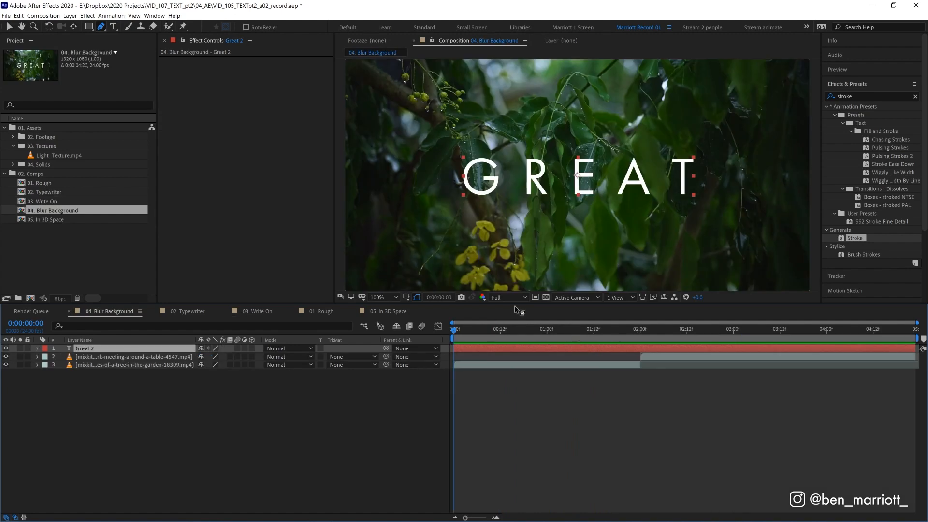
# - Switch to the 04. Blur Background composition and examine the GREAT title's legibility over both background clips
pyautogui.press('space')
pyautogui.moveTo(493, 330); pyautogui.dragTo(527, 329)
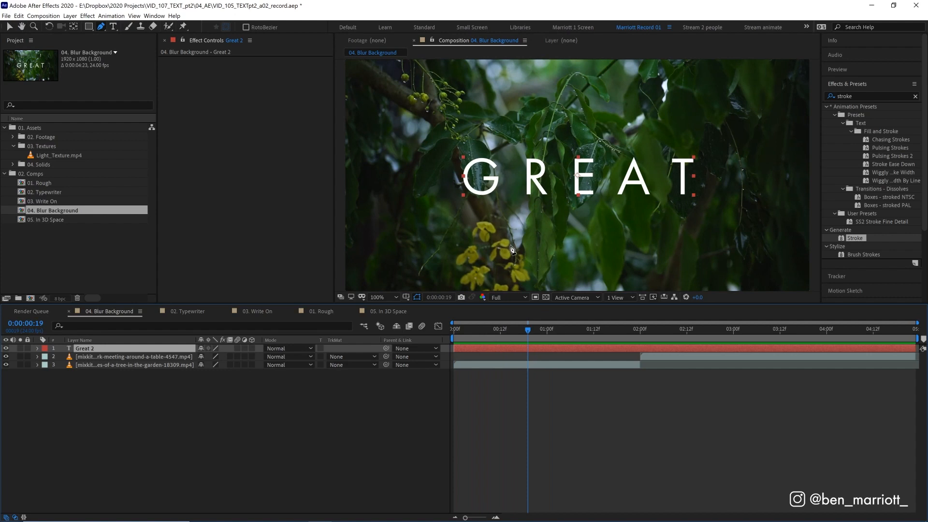
pyautogui.press('space')
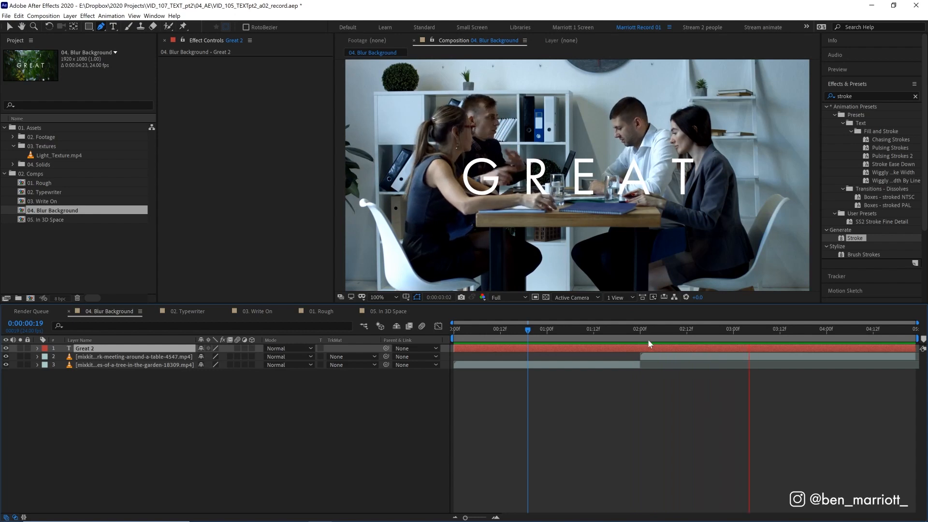
pyautogui.moveTo(663, 338); pyautogui.dragTo(776, 352)
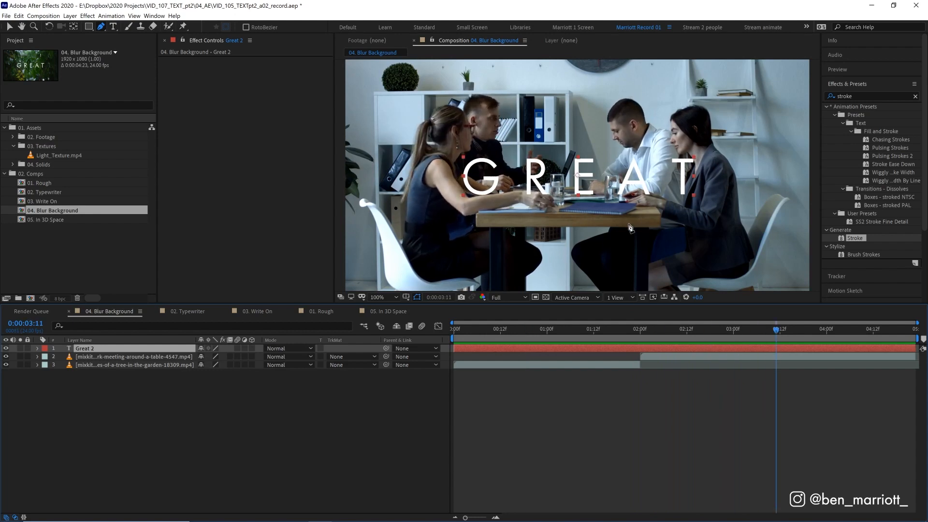
pyautogui.moveTo(641, 331); pyautogui.dragTo(776, 342)
pyautogui.moveTo(776, 331)
pyautogui.mouseDown()
pyautogui.moveTo(729, 332)
pyautogui.moveTo(777, 335)
pyautogui.mouseUp()
# - Find the Drop Shadow effect under Perspective and apply it to the Great 2 text layer
pyautogui.click(864, 95)
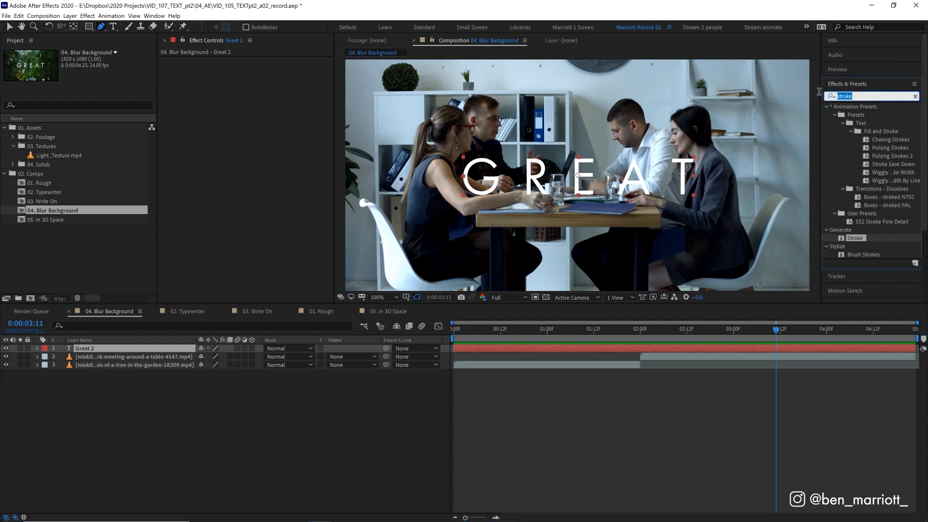
pyautogui.write('drop')
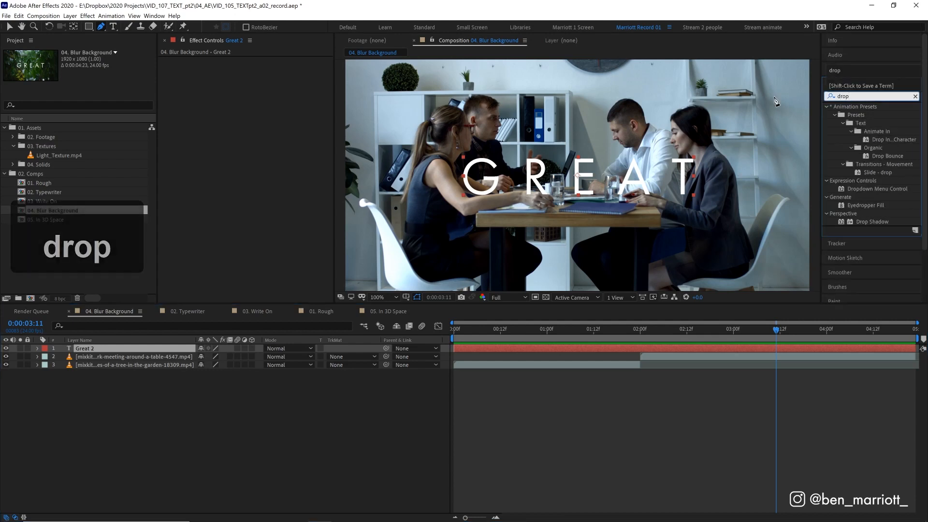
pyautogui.doubleClick(872, 221)
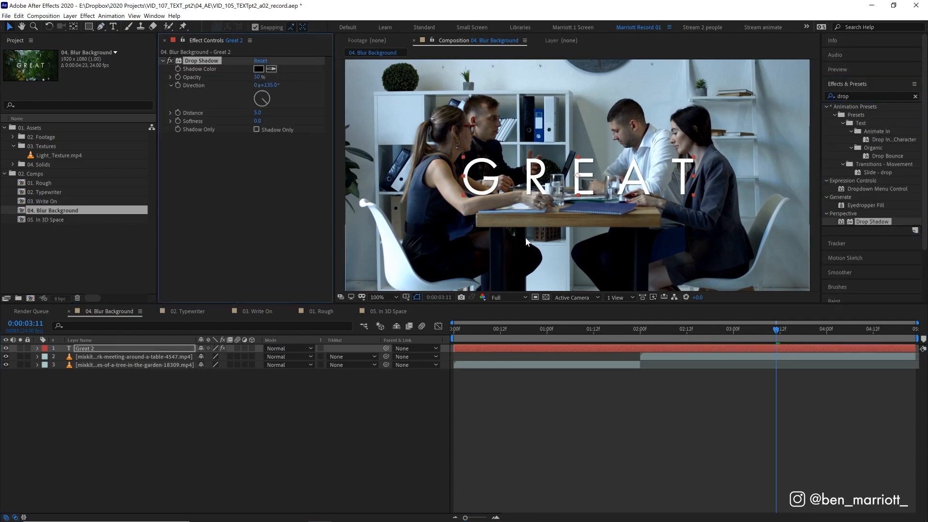
# - Set the Great 2 text's Drop Shadow opacity to 100% and softness to 119, and toggle the effect to compare
pyautogui.moveTo(270, 124); pyautogui.dragTo(314, 126)
pyautogui.click(258, 77)
pyautogui.write('100')
pyautogui.press('Return')
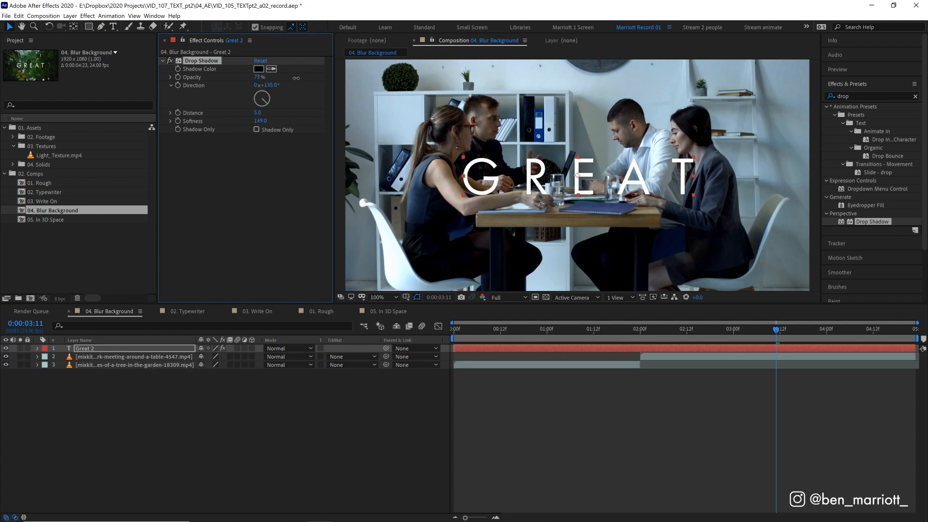
pyautogui.moveTo(261, 122); pyautogui.dragTo(327, 127)
pyautogui.moveTo(261, 122); pyautogui.dragTo(359, 125)
pyautogui.moveTo(261, 121); pyautogui.dragTo(205, 123)
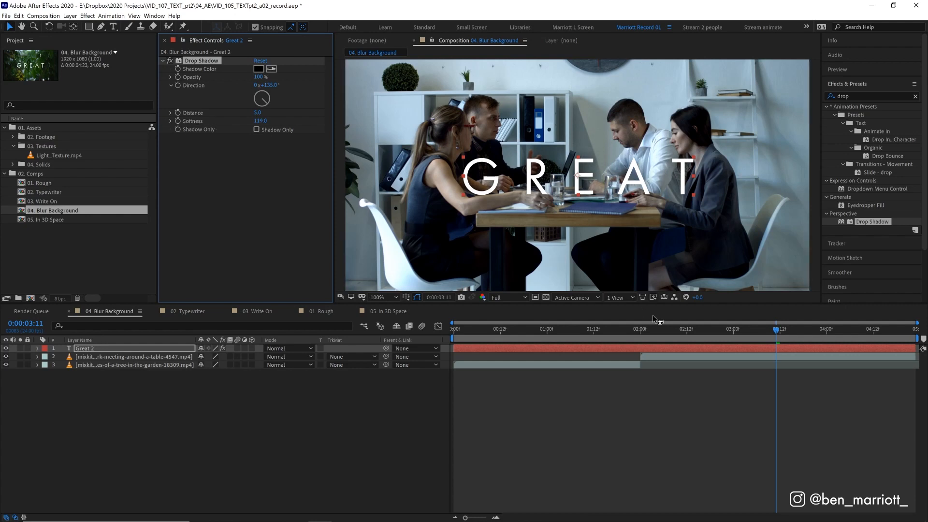
pyautogui.click(172, 59)
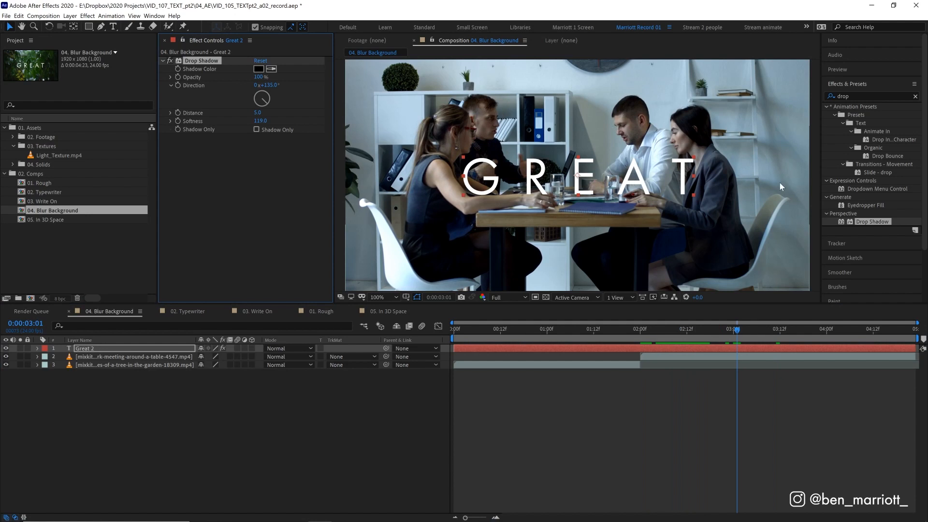
# - Create a black solid covering the whole composition and place it directly beneath the Great 2 text layer
pyautogui.click(722, 380)
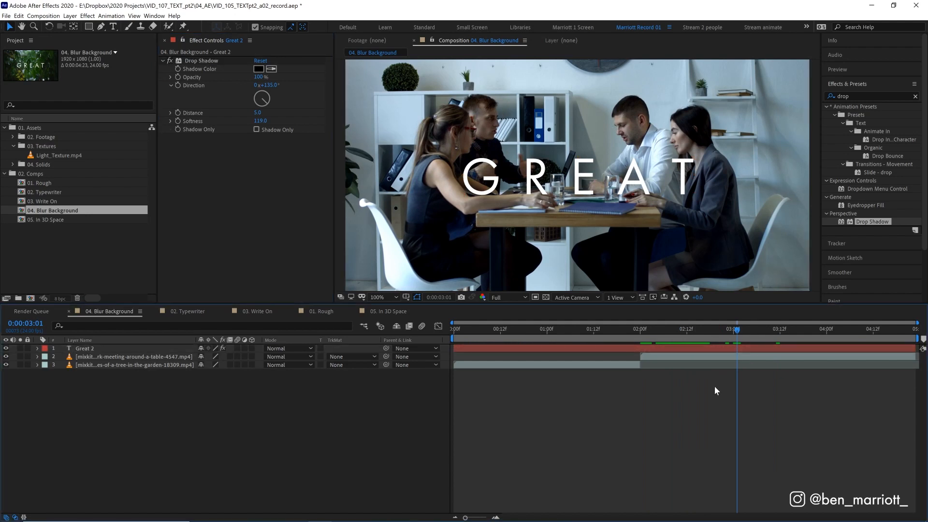
pyautogui.hotkey('ctrl', 'y')
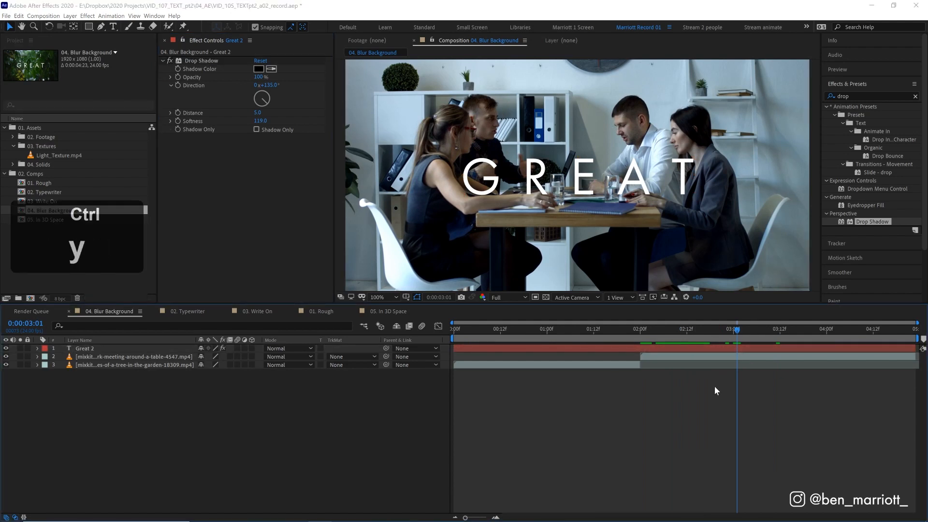
pyautogui.click(478, 442)
pyautogui.click(256, 258)
pyautogui.moveTo(262, 265); pyautogui.dragTo(271, 370)
pyautogui.press('Return')
pyautogui.press('Return')
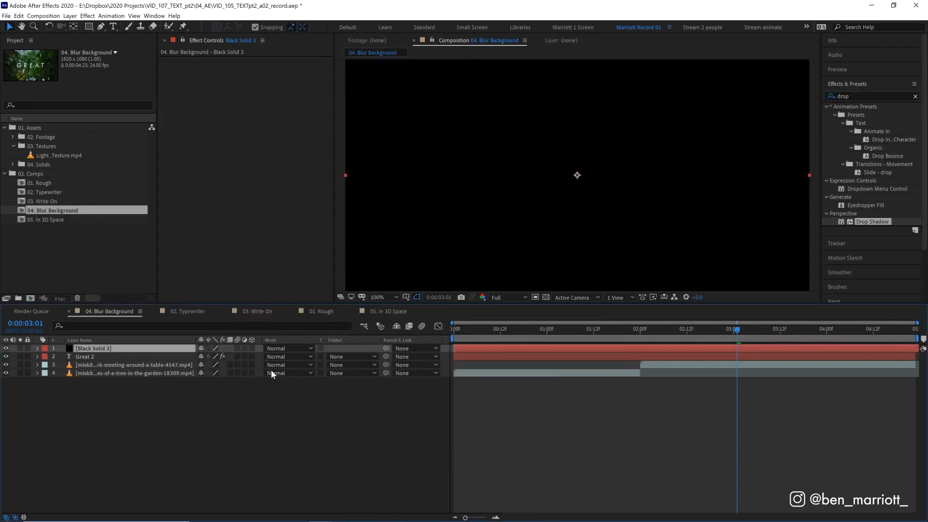
pyautogui.moveTo(135, 351); pyautogui.dragTo(134, 361)
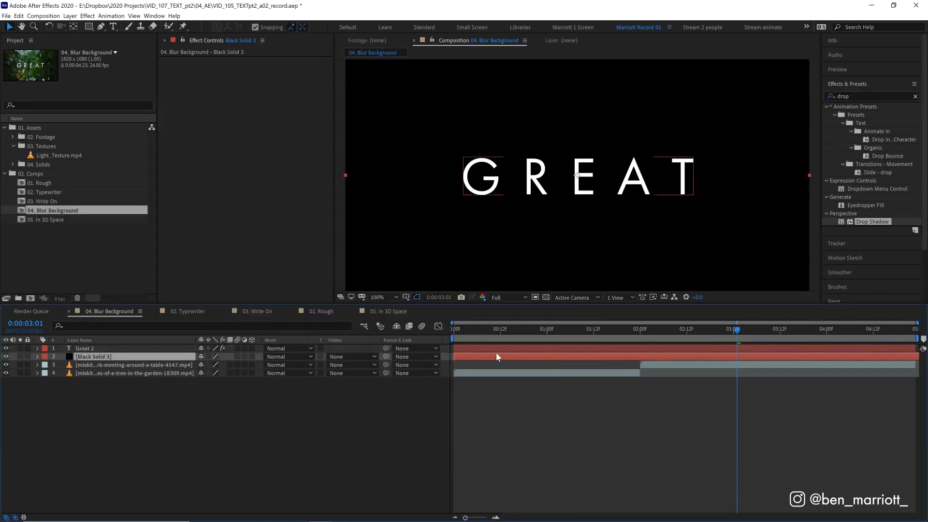
# - Lower the black solid's opacity to 20% so it darkens the footage behind the title
pyautogui.press('t')
pyautogui.click(204, 365)
pyautogui.write('20')
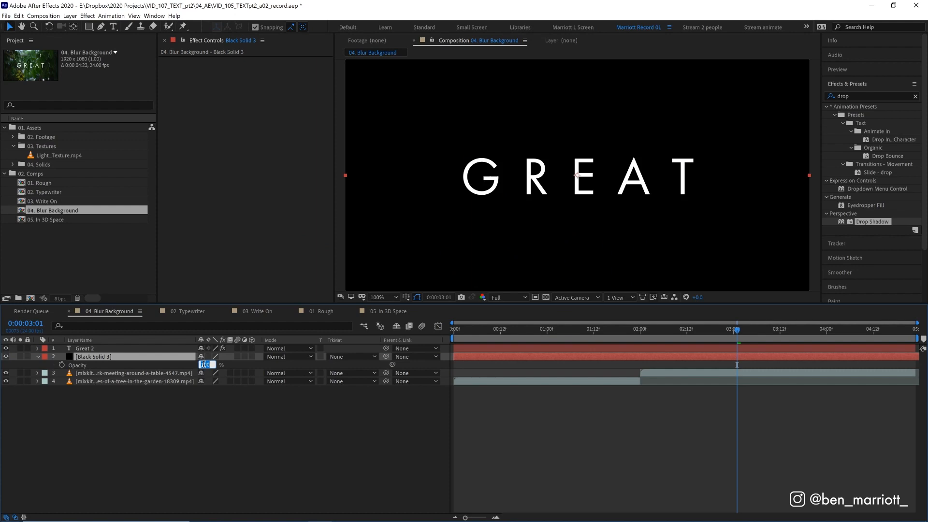
pyautogui.press('Return')
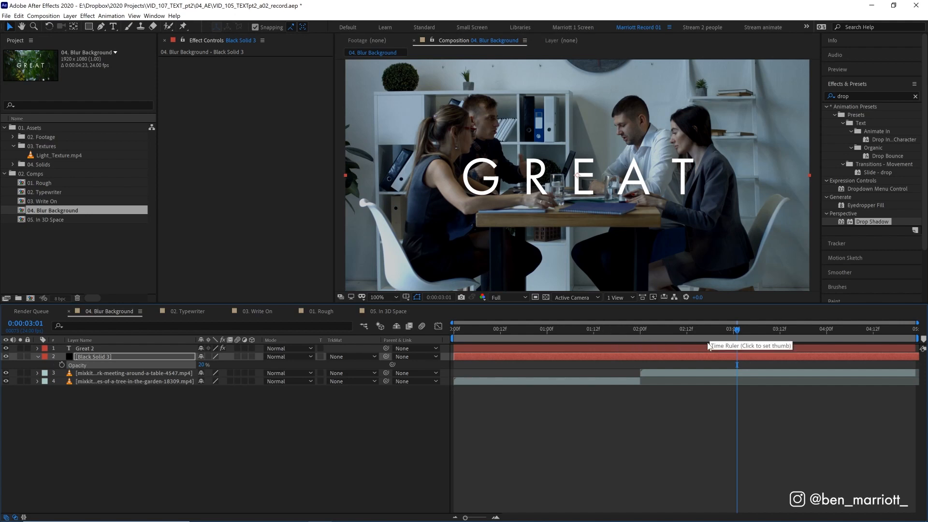
# - Draw an elliptical mask on the black solid around the word GREAT and feather it to 239 pixels
pyautogui.click(88, 27)
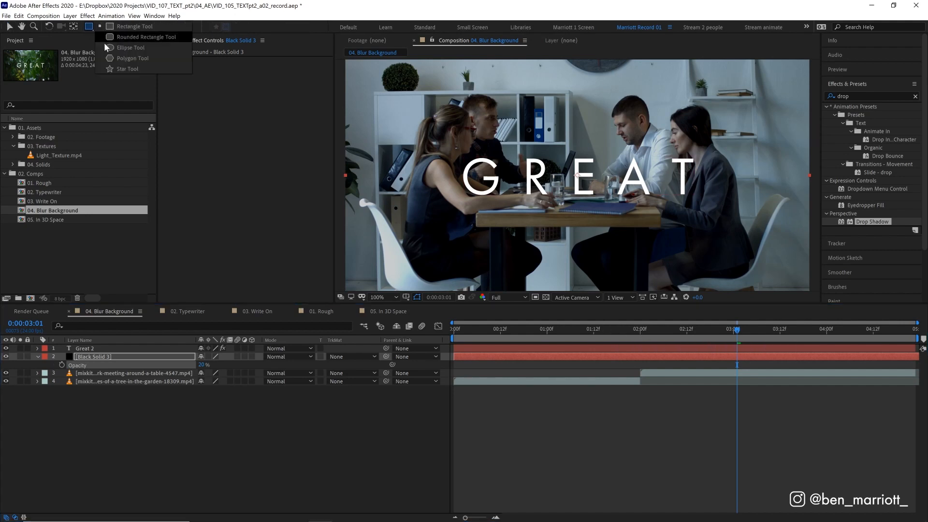
pyautogui.click(128, 47)
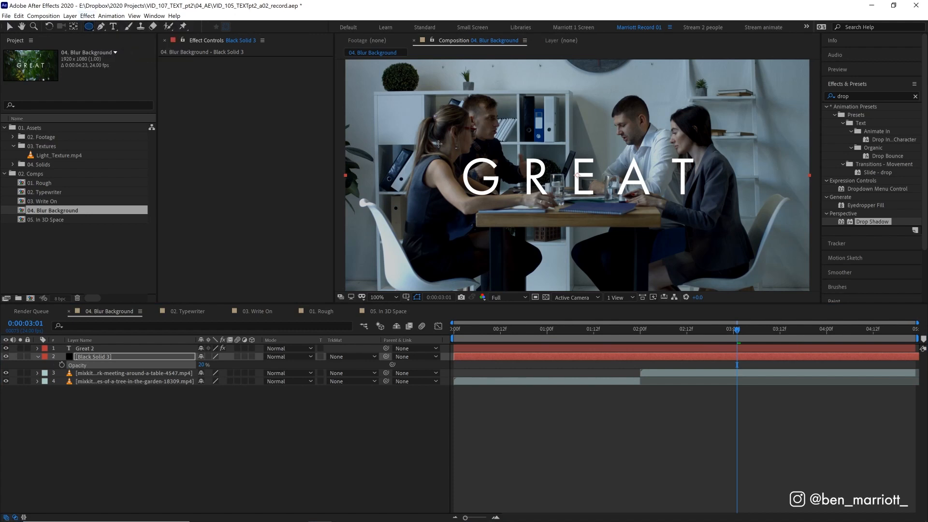
pyautogui.moveTo(437, 137)
pyautogui.mouseDown()
pyautogui.moveTo(474, 174)
pyautogui.moveTo(662, 221)
pyautogui.moveTo(726, 222)
pyautogui.mouseUp()
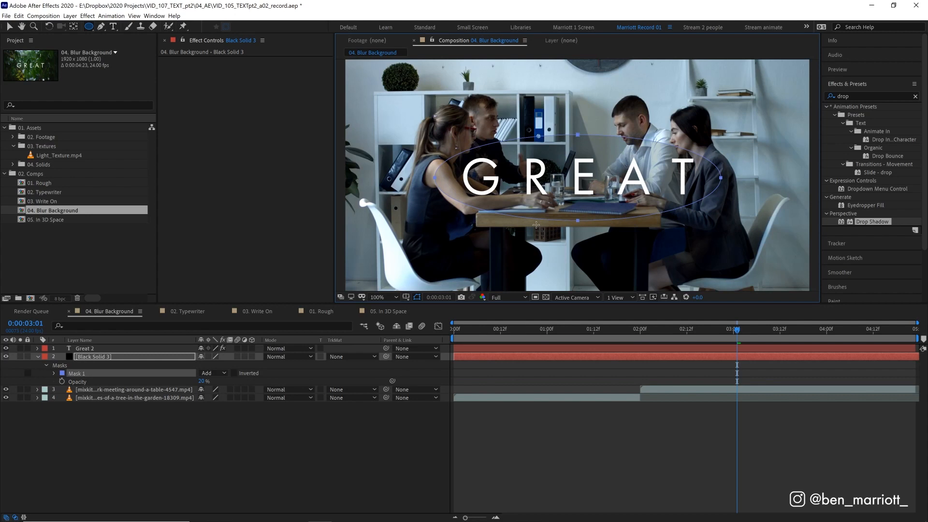
pyautogui.press('f')
pyautogui.moveTo(220, 375); pyautogui.dragTo(324, 371)
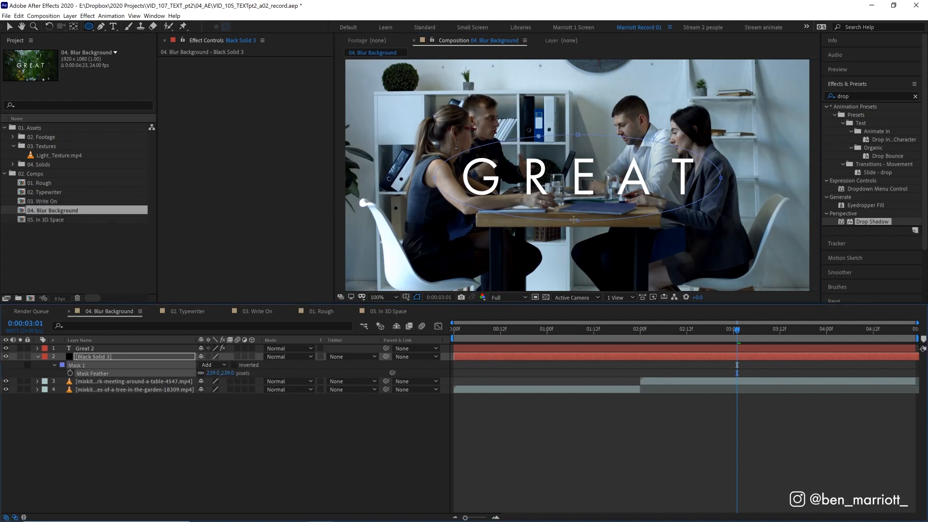
# - Try full opacity on the masked black solid, settle on 61%, and deselect the layer
pyautogui.press('t')
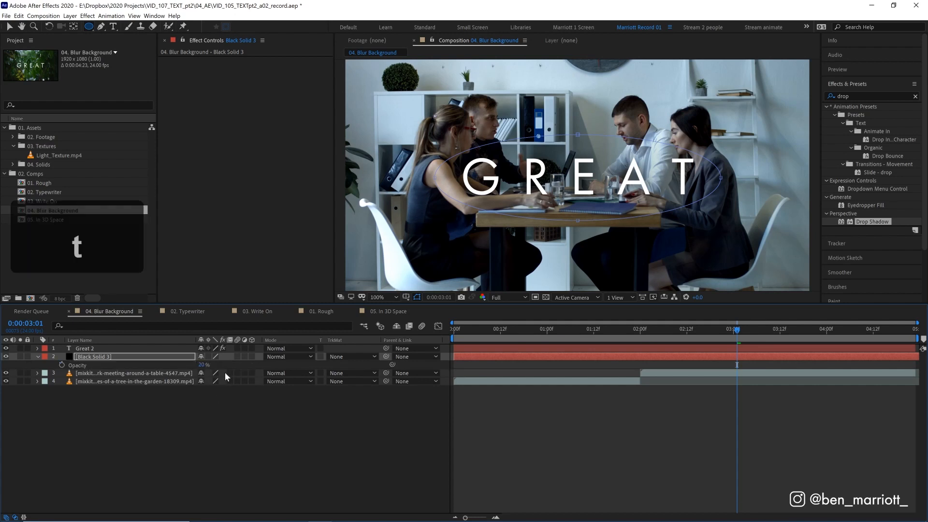
pyautogui.moveTo(201, 364); pyautogui.dragTo(286, 374)
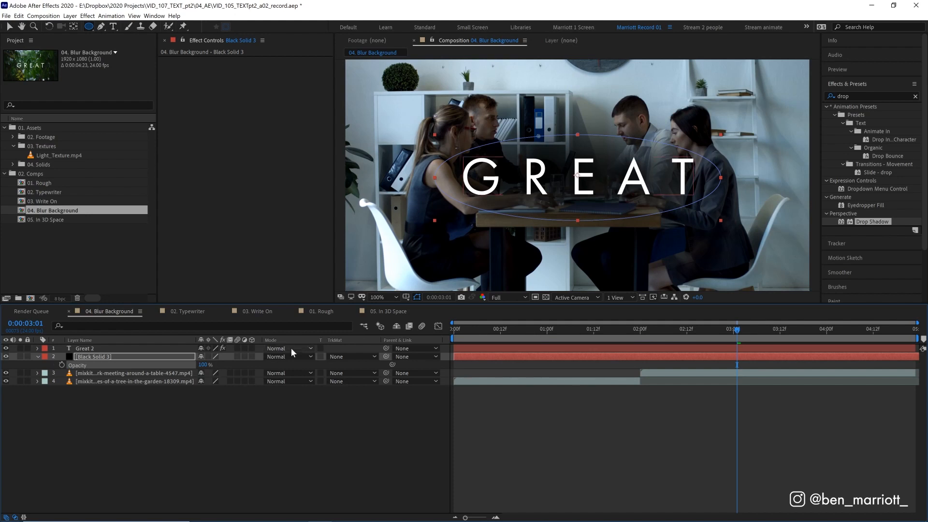
pyautogui.moveTo(204, 365)
pyautogui.mouseDown()
pyautogui.moveTo(181, 365)
pyautogui.moveTo(191, 366)
pyautogui.mouseUp()
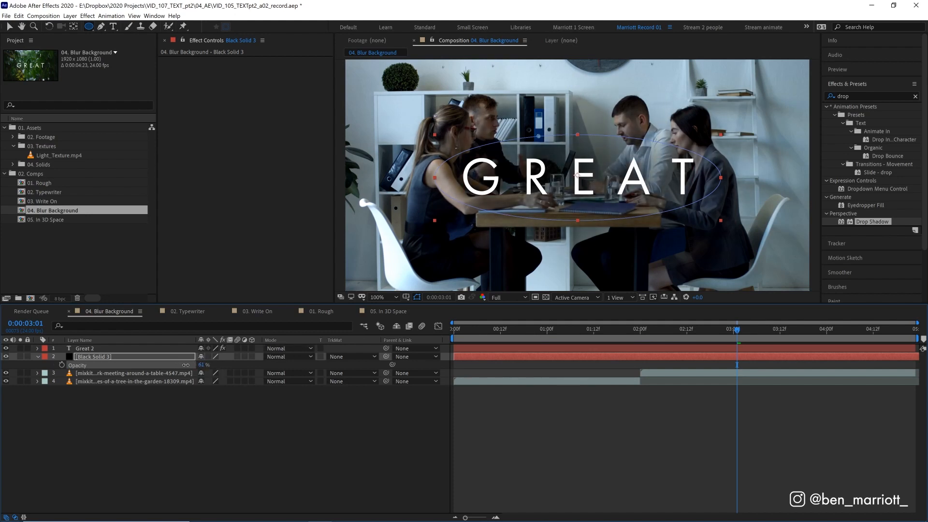
pyautogui.click(528, 393)
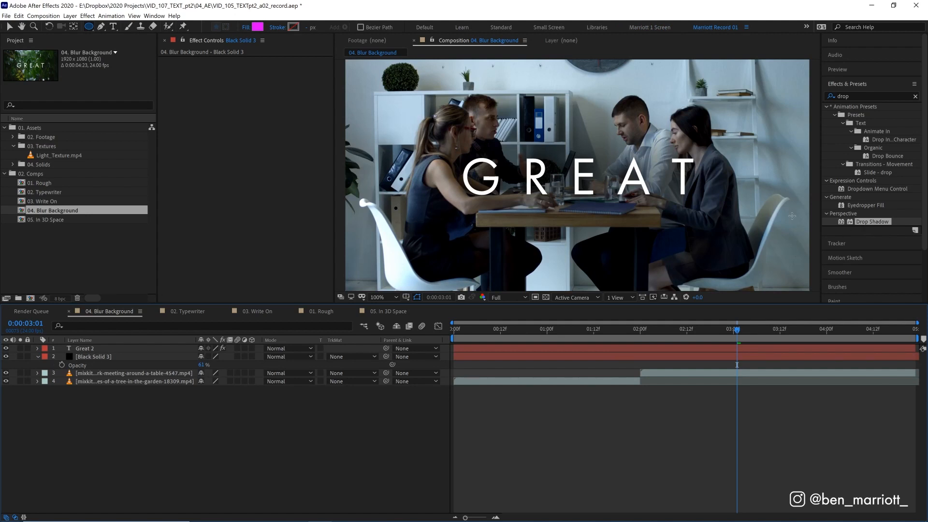
# - Hide the black solid and check the Great 2 text with its Drop Shadow alone
pyautogui.click(59, 349)
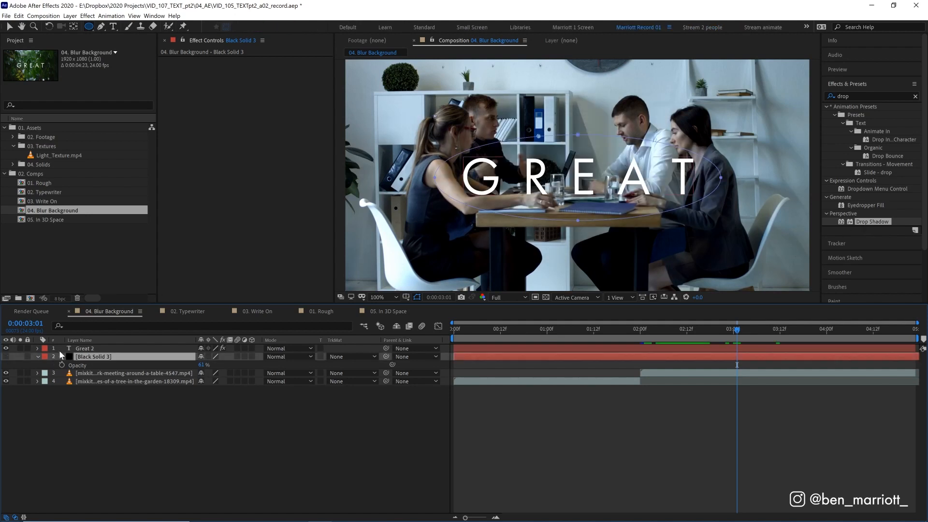
pyautogui.click(169, 58)
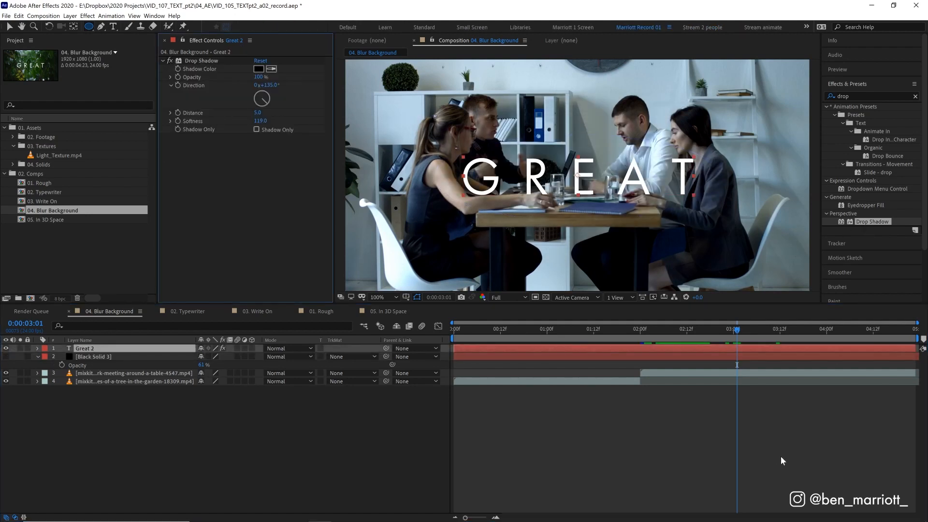
pyautogui.click(738, 428)
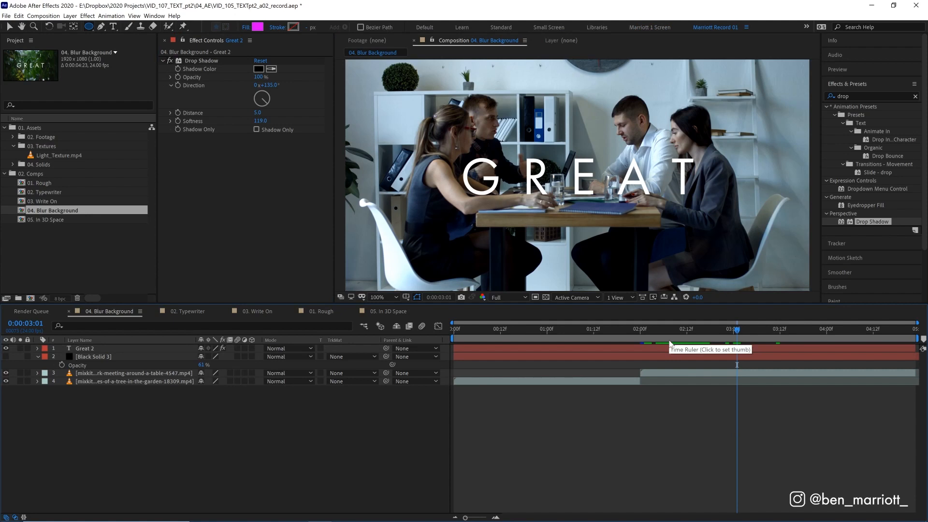
# - Add a new adjustment layer and rename it blur
pyautogui.hotkey('ctrl', 't')
pyautogui.hotkey('ctrl', 'alt', 'y')
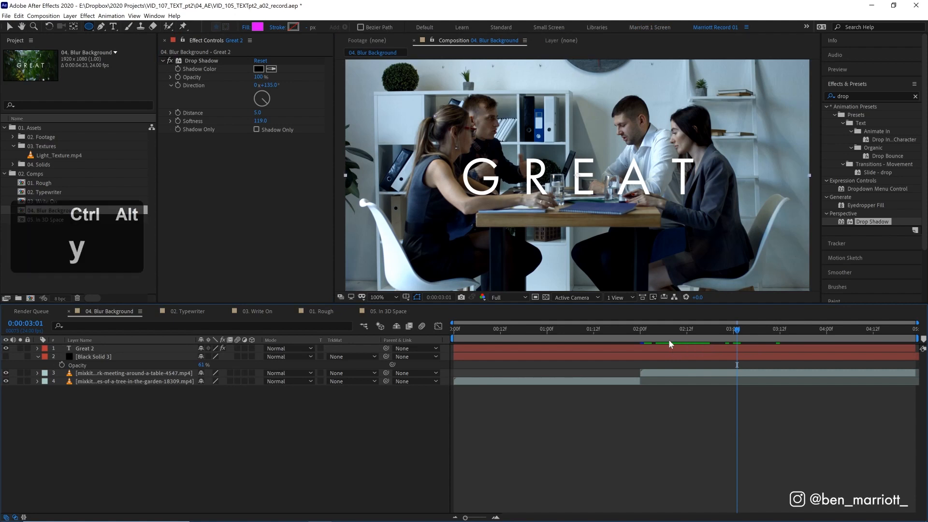
pyautogui.press('Return')
pyautogui.write('blue')
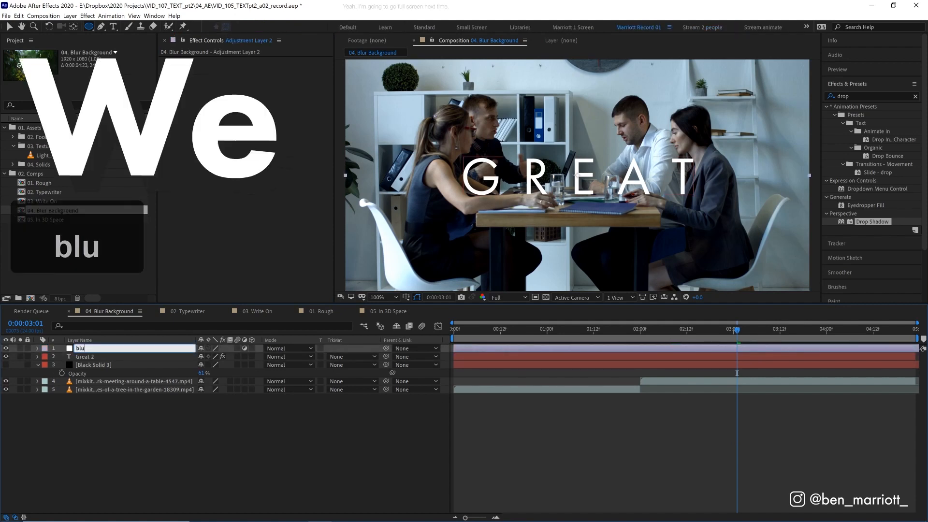
pyautogui.press('Return')
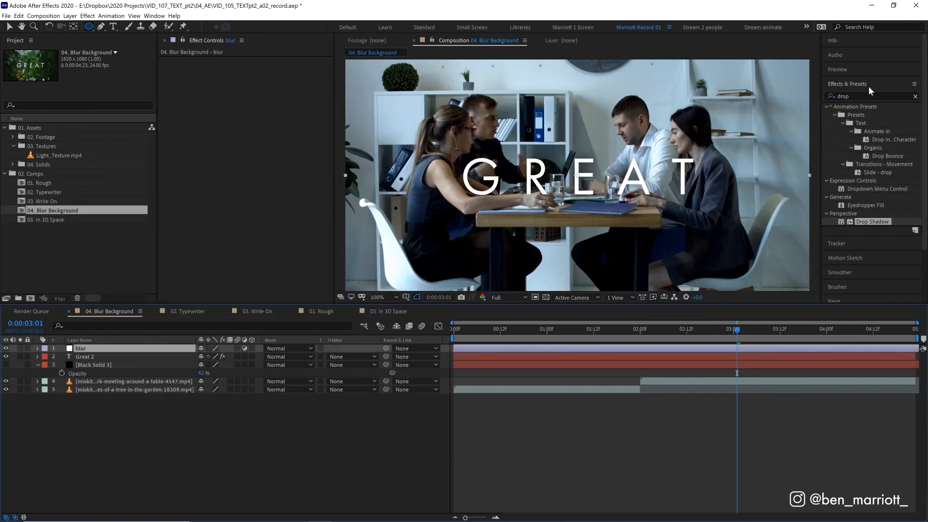
# - Apply Gaussian Blur with a blurriness of 40 to the blur layer and move the layer beneath the Great 2 text
pyautogui.moveTo(870, 96); pyautogui.dragTo(716, 91)
pyautogui.write('gaus')
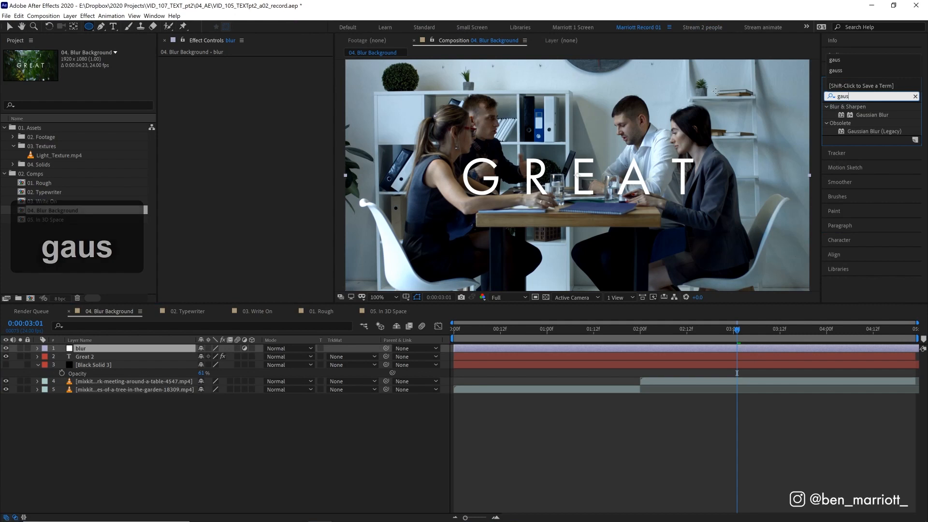
pyautogui.doubleClick(872, 114)
pyautogui.click(259, 68)
pyautogui.write('40')
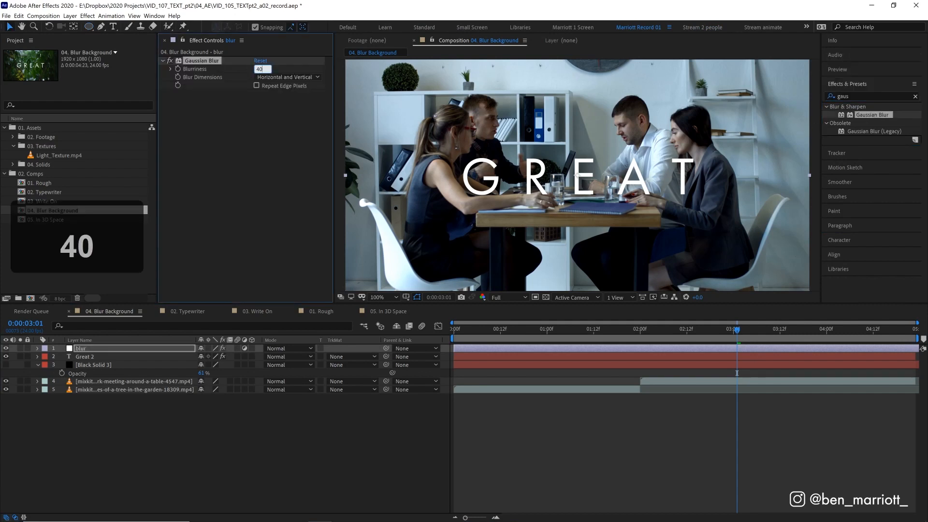
pyautogui.press('Return')
pyautogui.moveTo(141, 348); pyautogui.dragTo(143, 360)
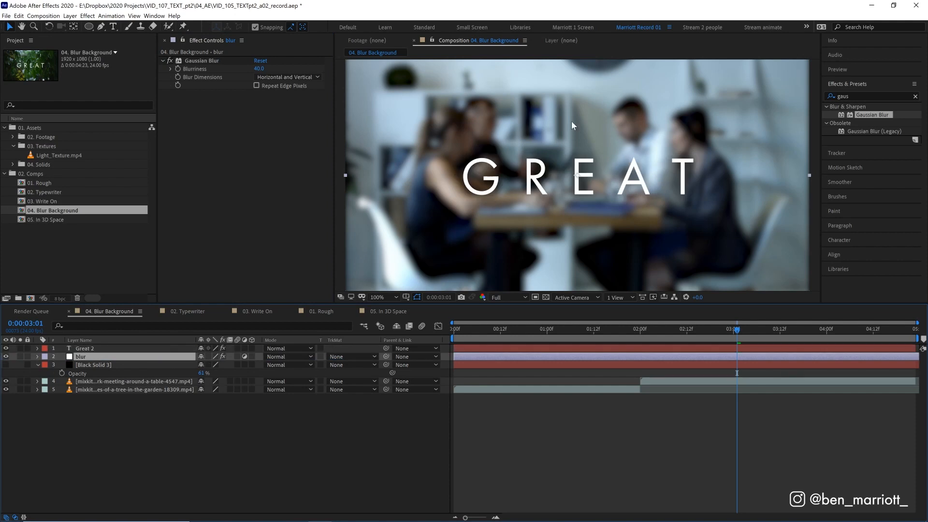
# - Inspect the blurred frame edges and enable Repeat Edge Pixels on the Gaussian Blur
pyautogui.scroll(-1, 597, 184)
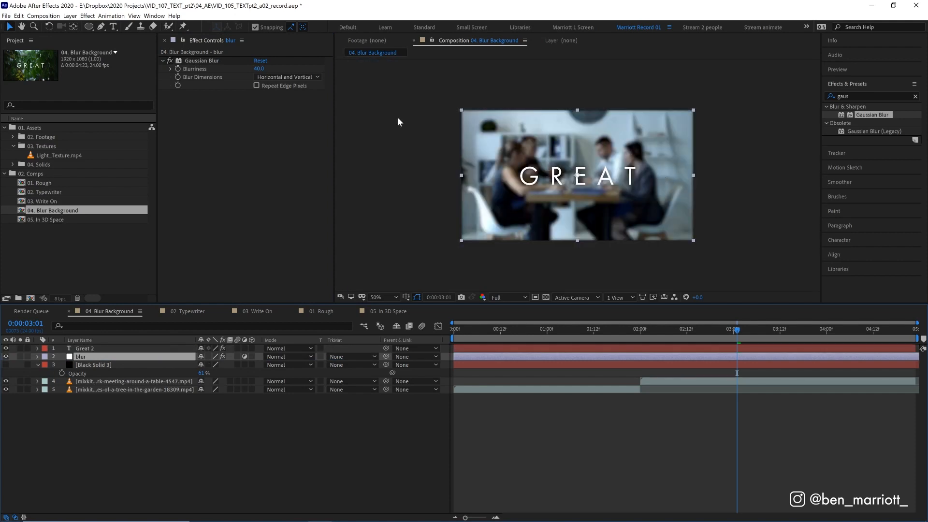
pyautogui.click(257, 86)
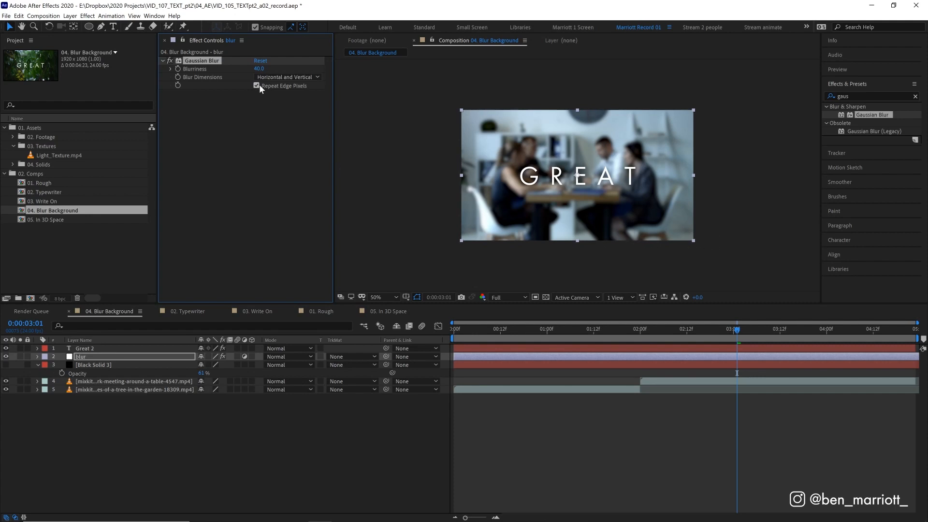
pyautogui.scroll(1, 632, 186)
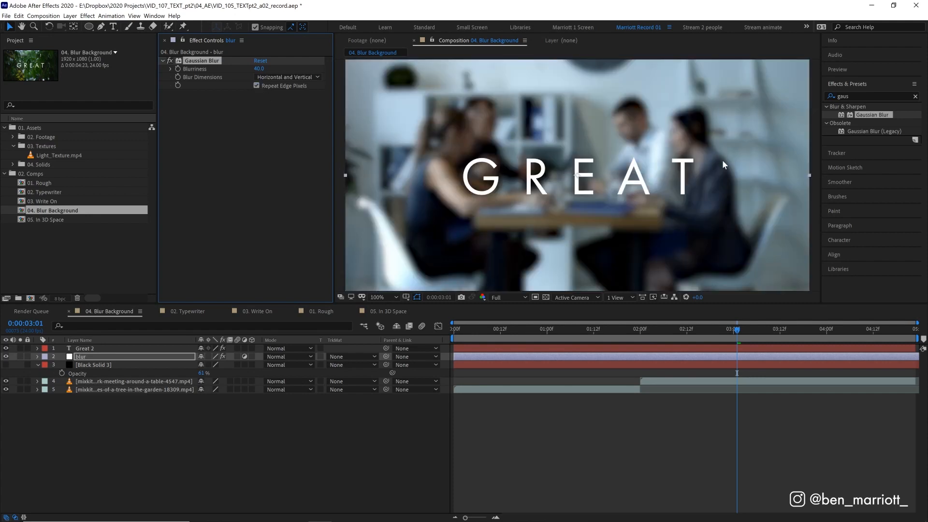
# - Draw a rectangular mask on the blur layer around the word GREAT, preview it, and adjust its position around the text
pyautogui.press('q')
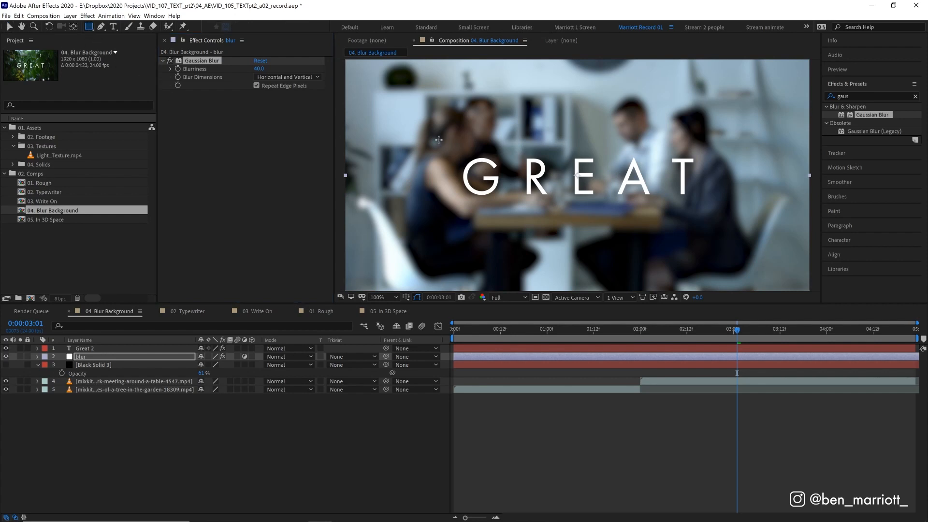
pyautogui.moveTo(451, 146); pyautogui.dragTo(715, 209)
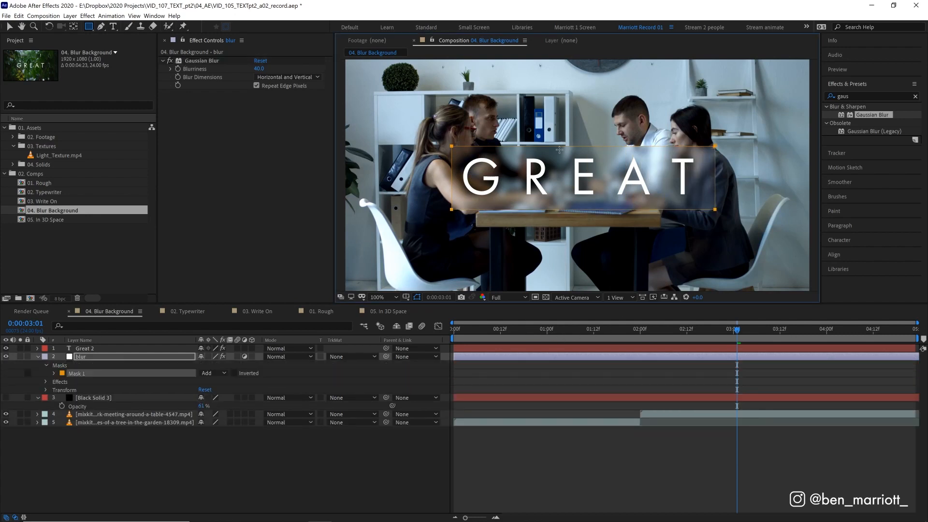
pyautogui.press('space')
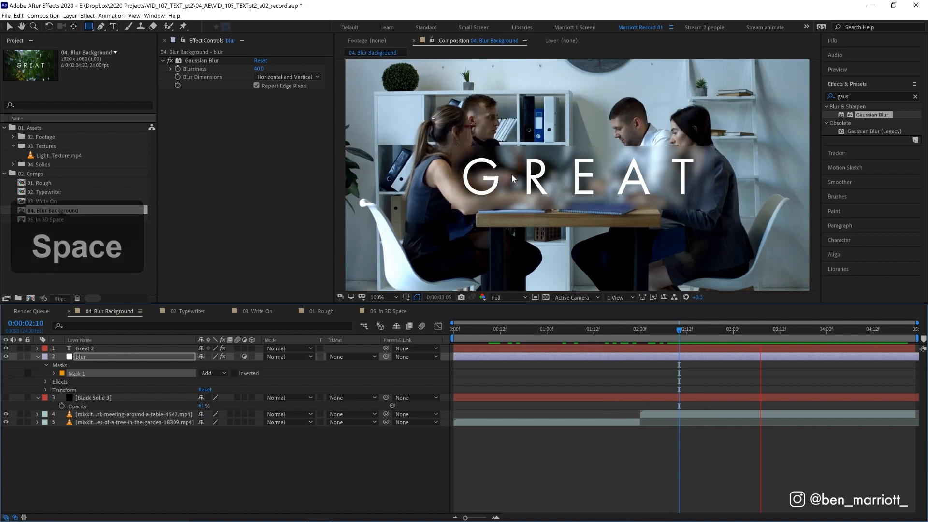
pyautogui.moveTo(682, 331); pyautogui.dragTo(737, 330)
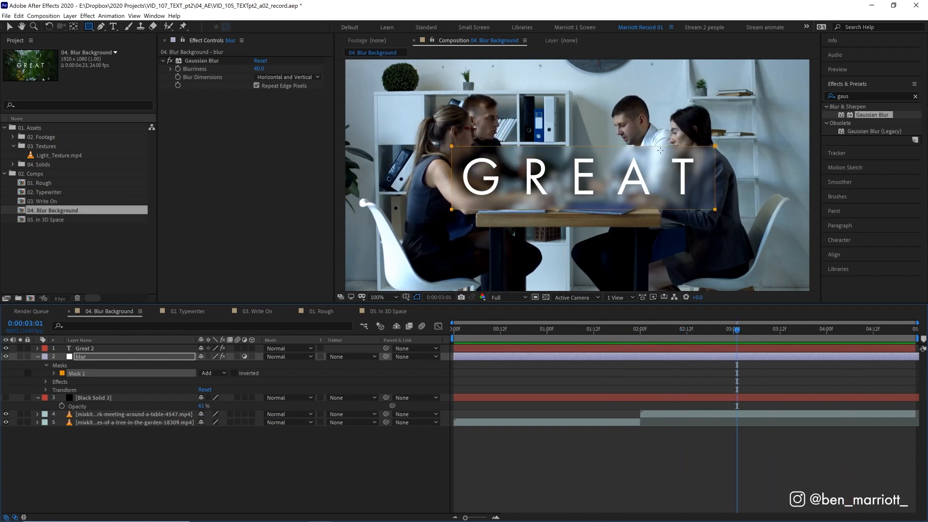
pyautogui.press('v')
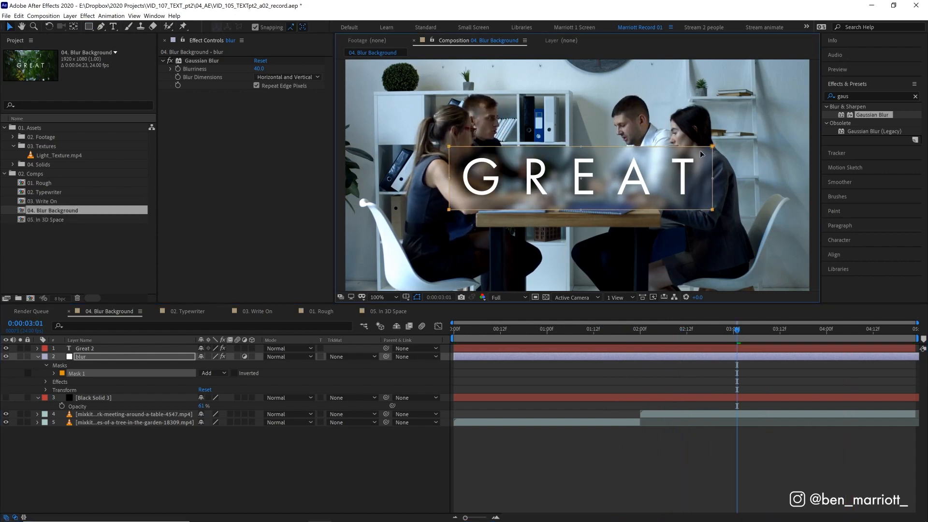
pyautogui.moveTo(701, 153); pyautogui.dragTo(703, 153)
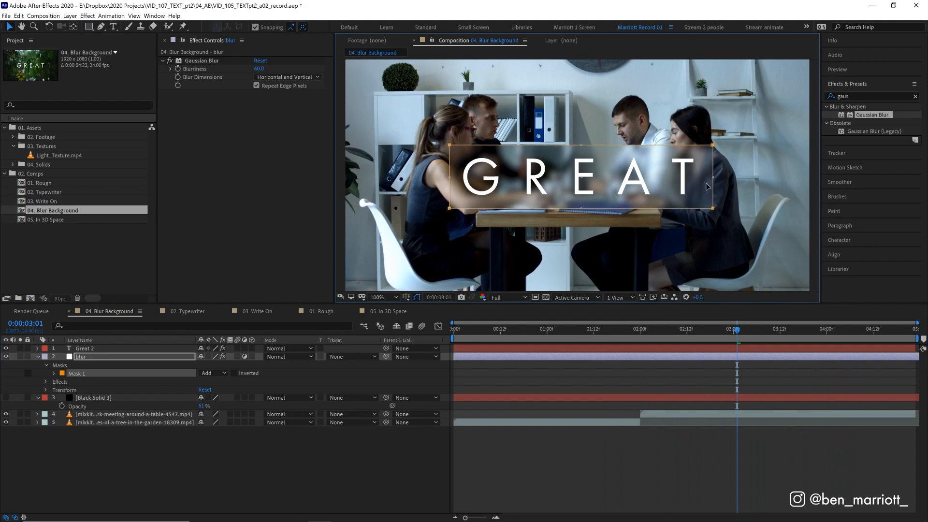
# - Draw a rectangle shape around the blurred area behind GREAT with no fill and a 2 px white (FFFFFF) stroke, and scrub to preview it
pyautogui.click(738, 375)
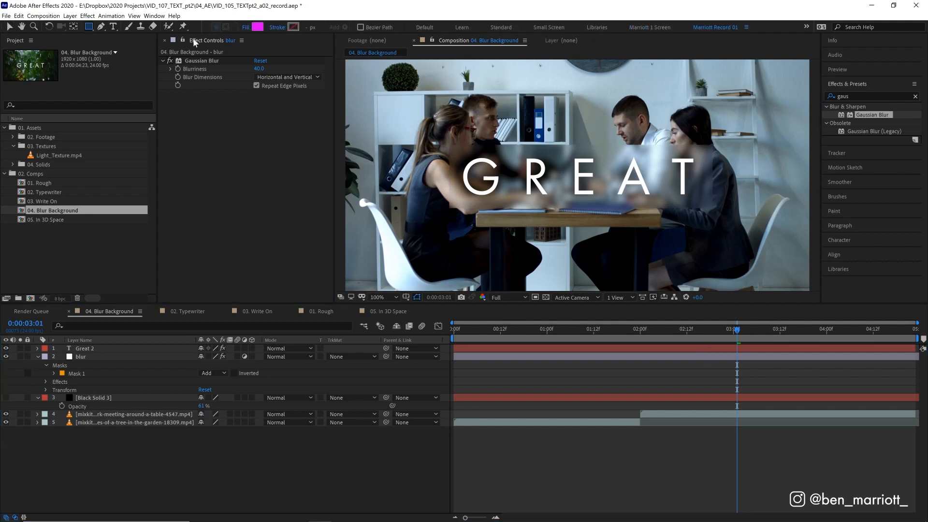
pyautogui.click(88, 27)
pyautogui.keyDown('alt'); pyautogui.click(257, 28); pyautogui.keyUp('alt')
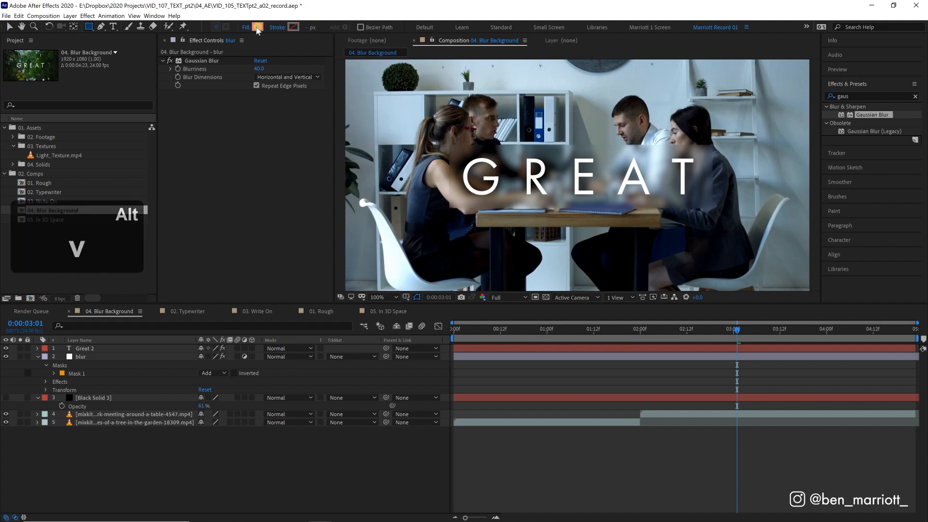
pyautogui.click(293, 27)
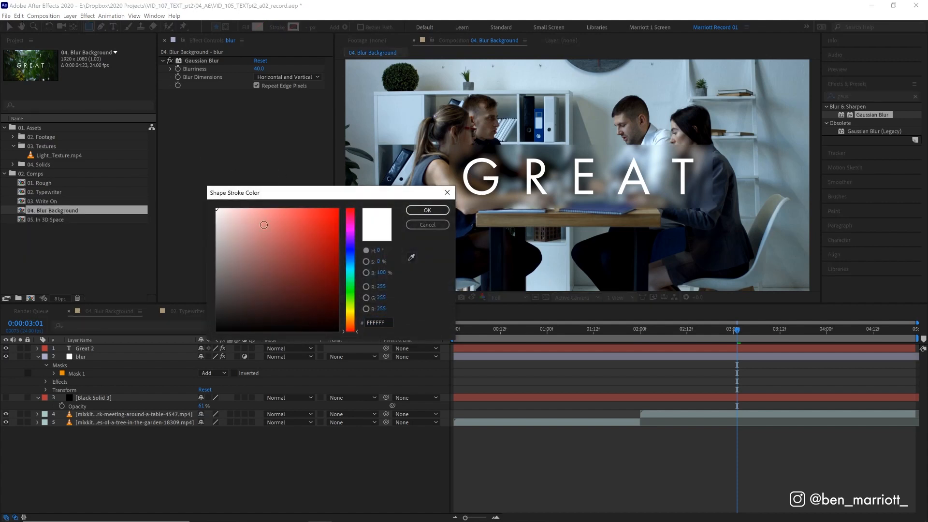
pyautogui.click(419, 212)
pyautogui.moveTo(449, 144)
pyautogui.mouseDown()
pyautogui.moveTo(512, 179)
pyautogui.moveTo(652, 213)
pyautogui.moveTo(713, 209)
pyautogui.mouseUp()
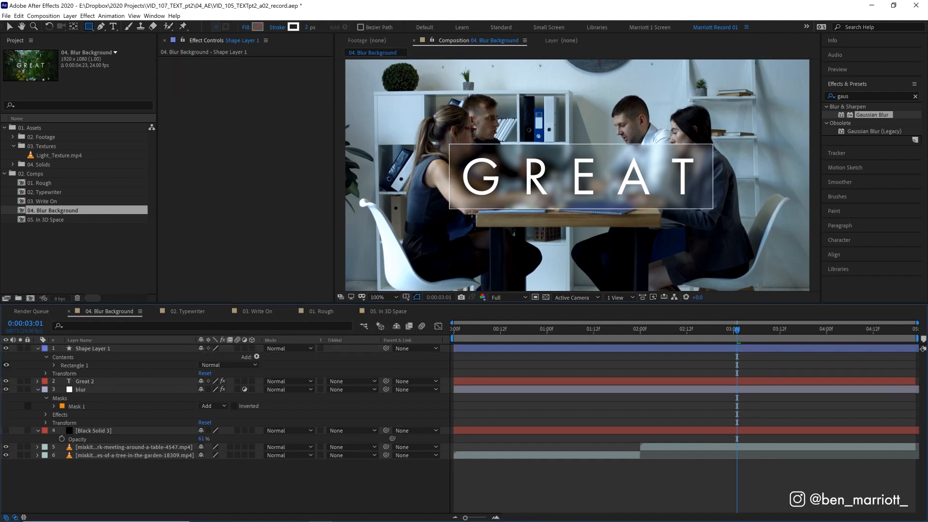
pyautogui.moveTo(649, 332); pyautogui.dragTo(765, 338)
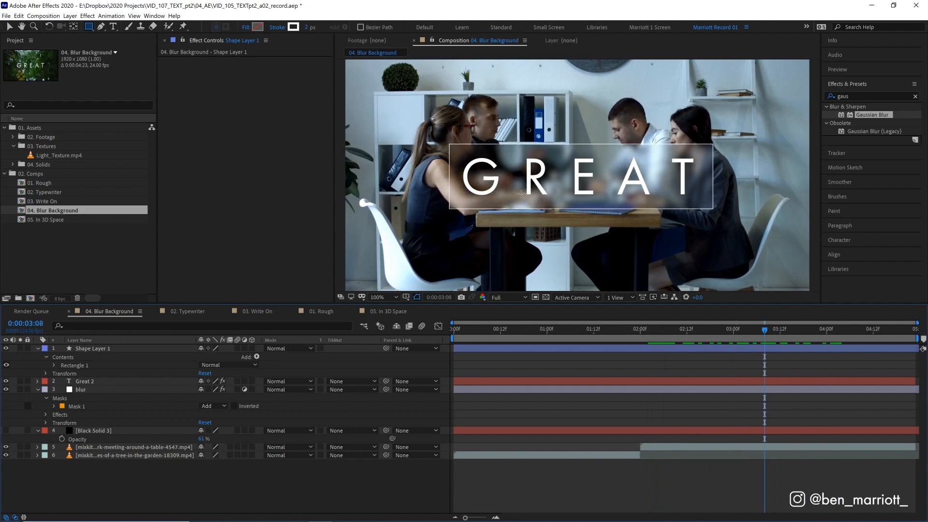
# - Set the Gaussian Blur blurriness on the blur layer to 78.3
pyautogui.click(81, 389)
pyautogui.press('Return')
pyautogui.moveTo(359, 70); pyautogui.dragTo(676, 71)
pyautogui.moveTo(565, 73); pyautogui.dragTo(448, 73)
# - Find the Tint effect and add it to the blur layer above the Gaussian Blur
pyautogui.moveTo(866, 95); pyautogui.dragTo(723, 96)
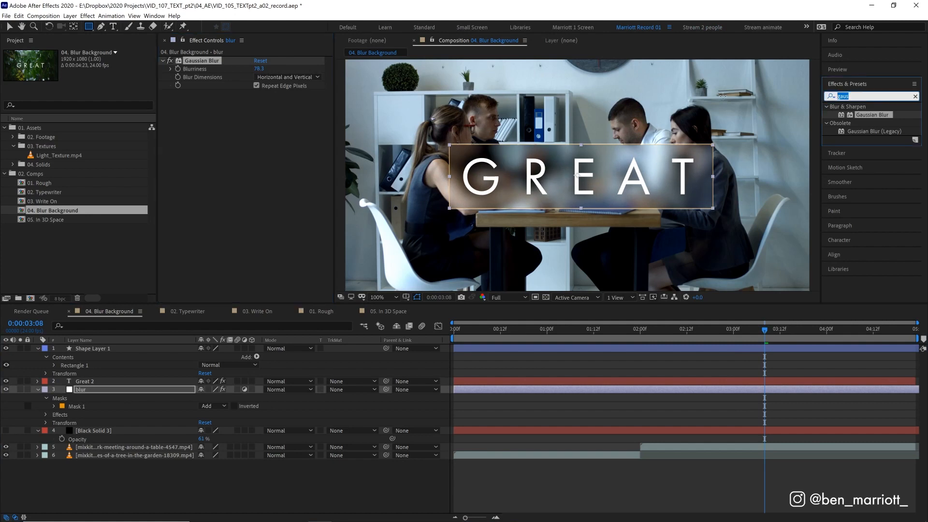
pyautogui.write('tint')
pyautogui.moveTo(866, 151); pyautogui.dragTo(200, 71)
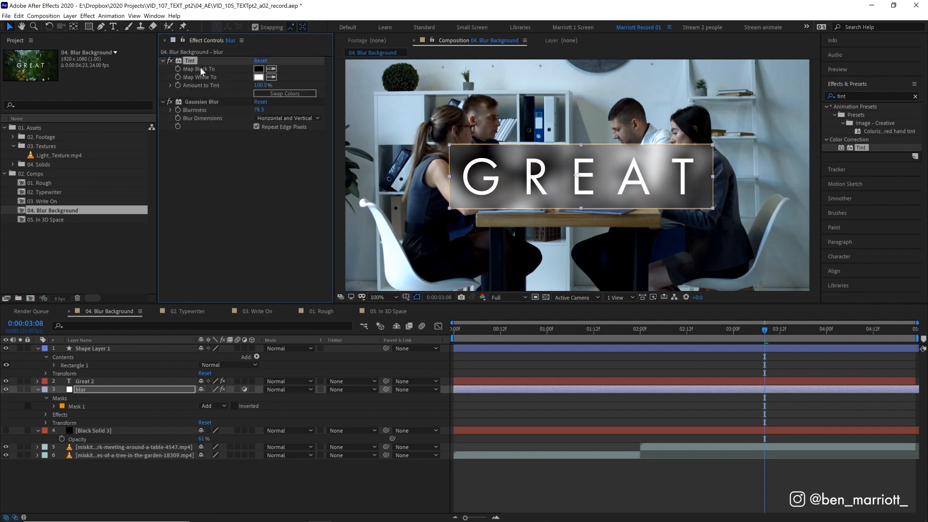
# - Map the Tint's black to dark navy and its white to light blue-grey, reduce the amount to 46%, and preview the result
pyautogui.click(275, 68)
pyautogui.click(433, 229)
pyautogui.click(271, 77)
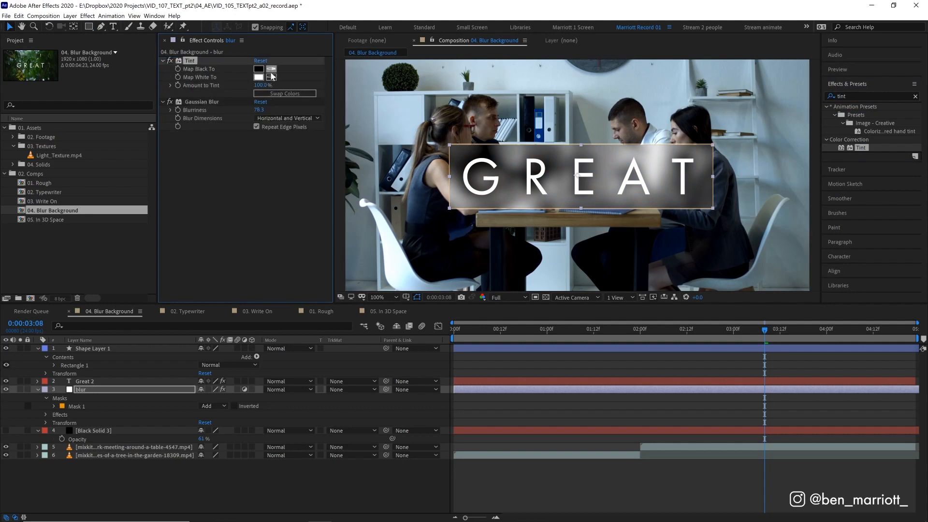
pyautogui.click(417, 188)
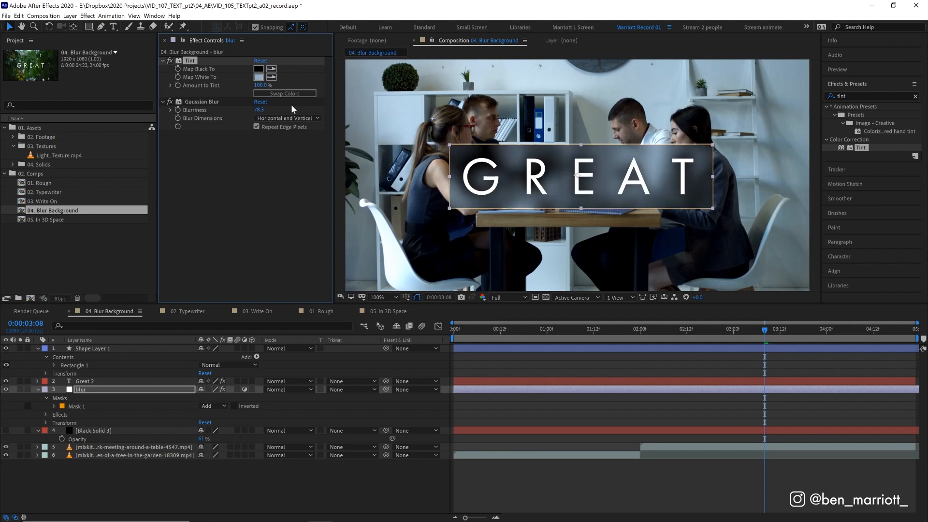
pyautogui.moveTo(261, 86)
pyautogui.mouseDown()
pyautogui.moveTo(218, 87)
pyautogui.moveTo(271, 89)
pyautogui.moveTo(258, 88)
pyautogui.mouseUp()
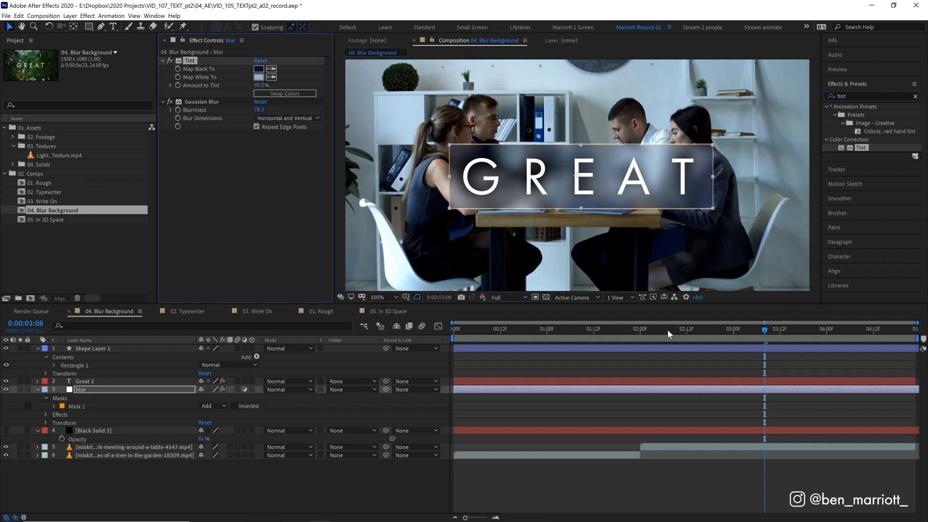
pyautogui.press('space')
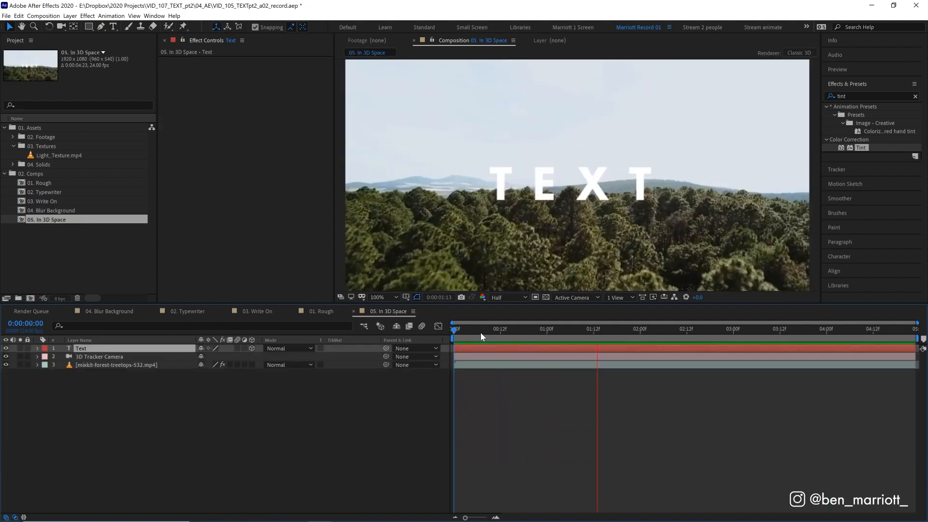
# - Play back the TEXT title and the plain treetop footage in the 05. In 3D Space composition
pyautogui.press('space')
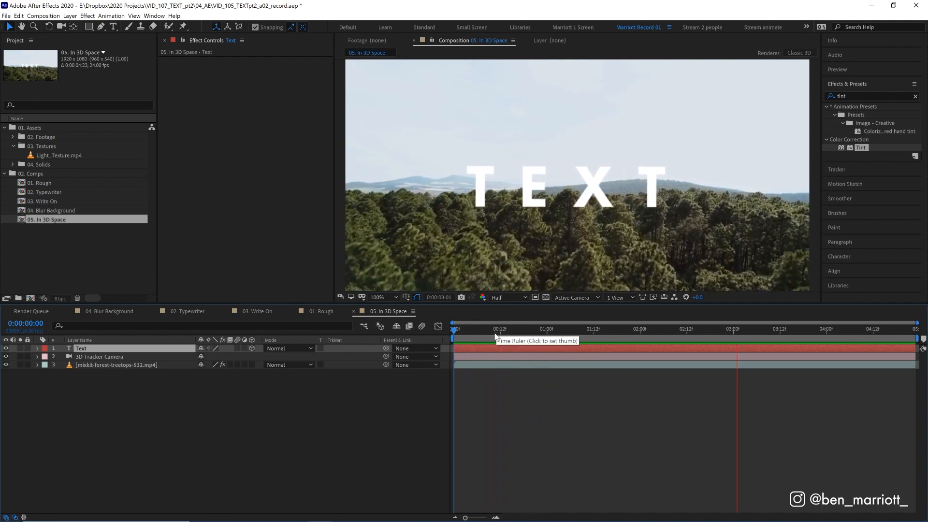
pyautogui.hotkey('shift', 'space')
pyautogui.press('space')
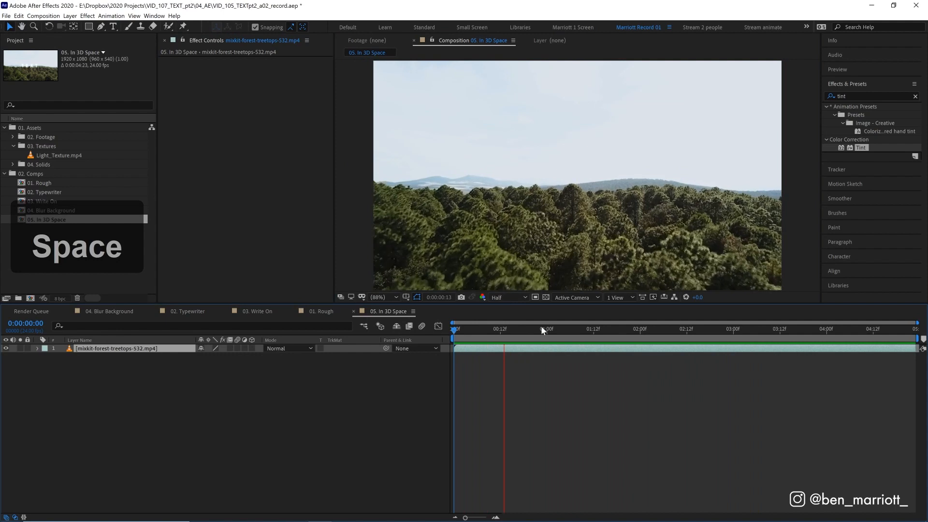
pyautogui.click(651, 329)
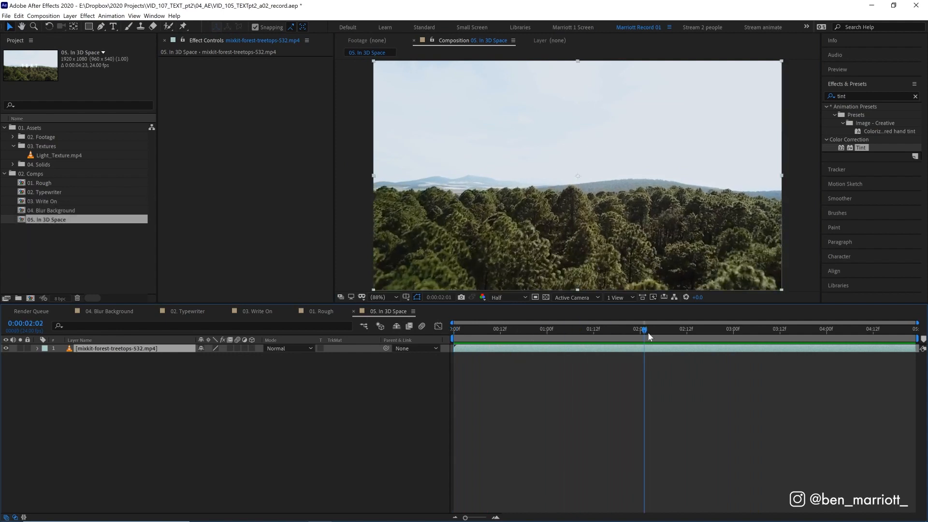
# - Find the 3D Camera Tracker effect and apply it to the forest treetops footage layer
pyautogui.click(860, 96)
pyautogui.write('3d c')
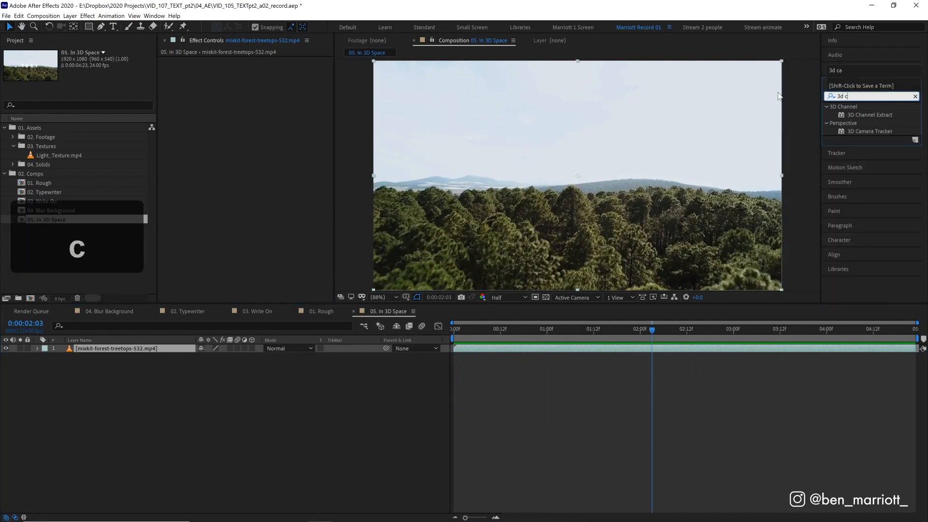
pyautogui.click(882, 132)
pyautogui.doubleClick(882, 132)
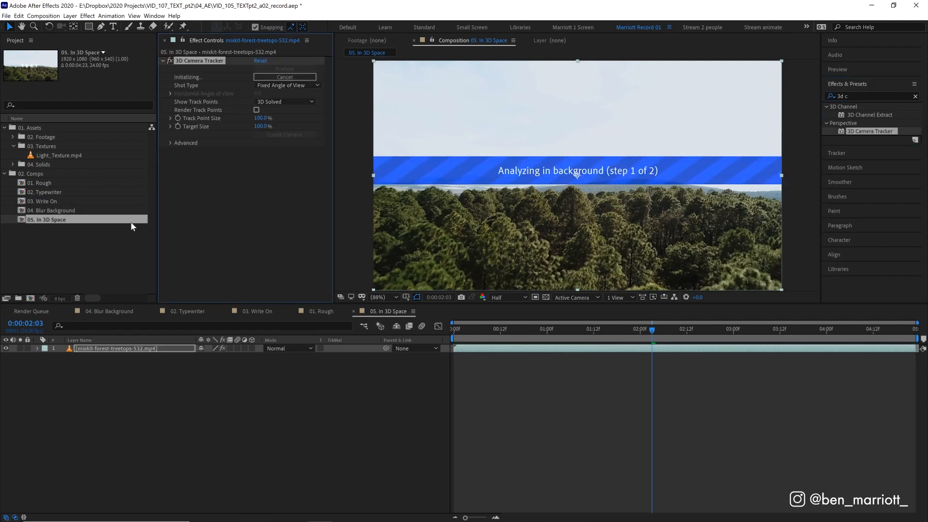
# - Visit the 03. Write On composition during the analysis, return to 05. In 3D Space, and examine the track points throughout the clip
pyautogui.doubleClick(76, 202)
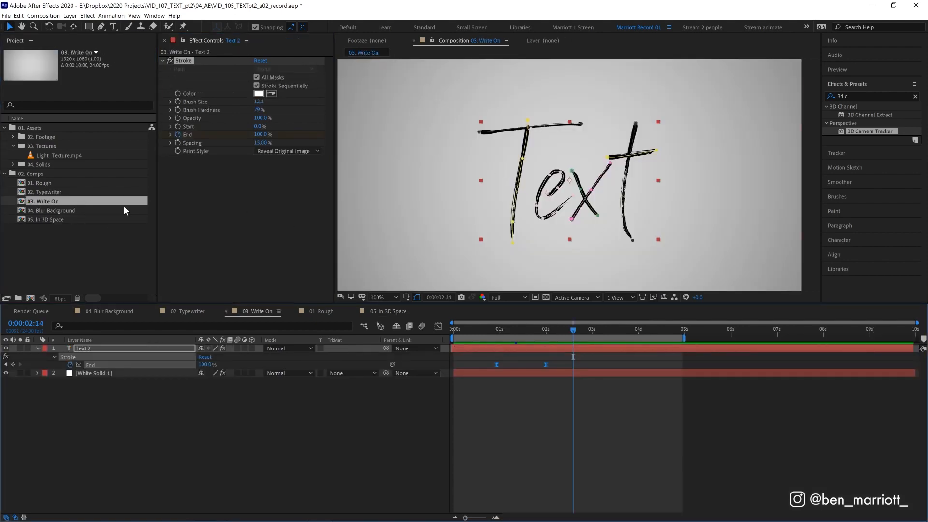
pyautogui.doubleClick(116, 220)
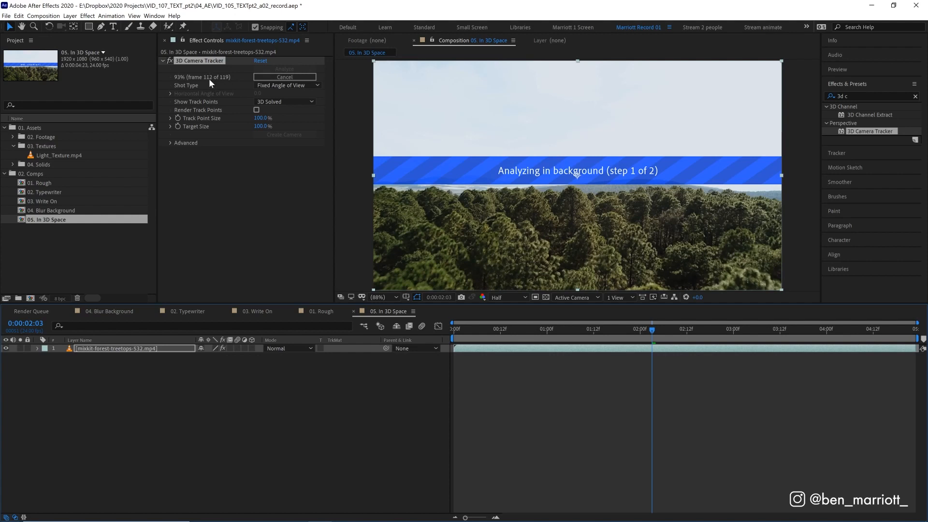
pyautogui.click(473, 323)
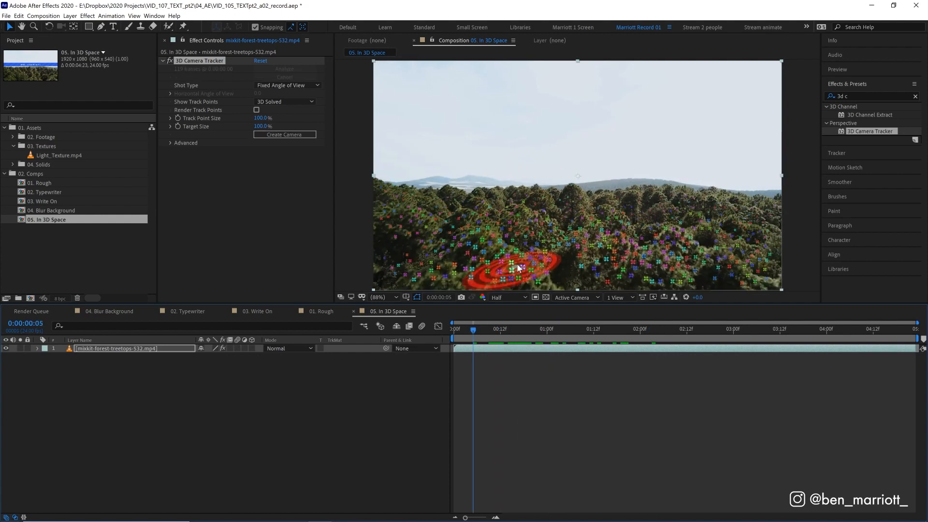
pyautogui.moveTo(473, 330); pyautogui.dragTo(912, 329)
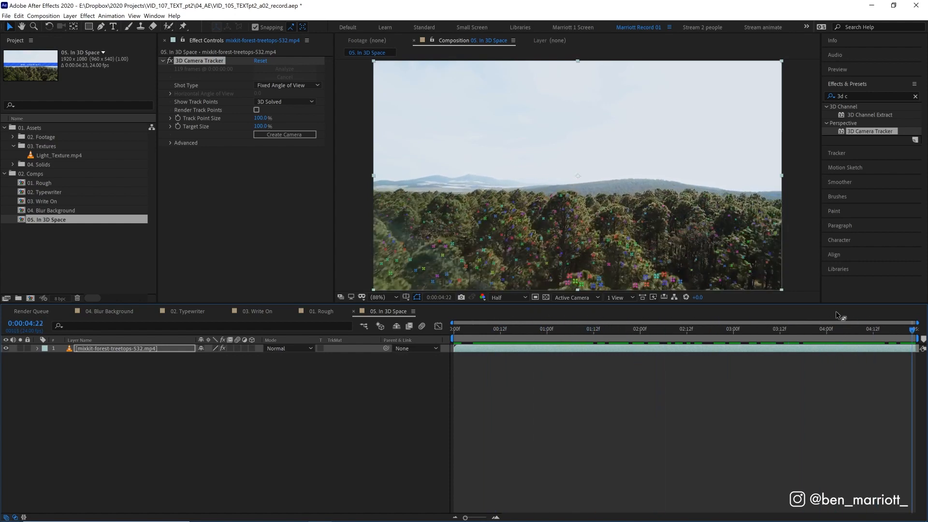
# - Create a text layer and camera from a track point in the trees right of centre, and play back the result
pyautogui.rightClick(620, 242)
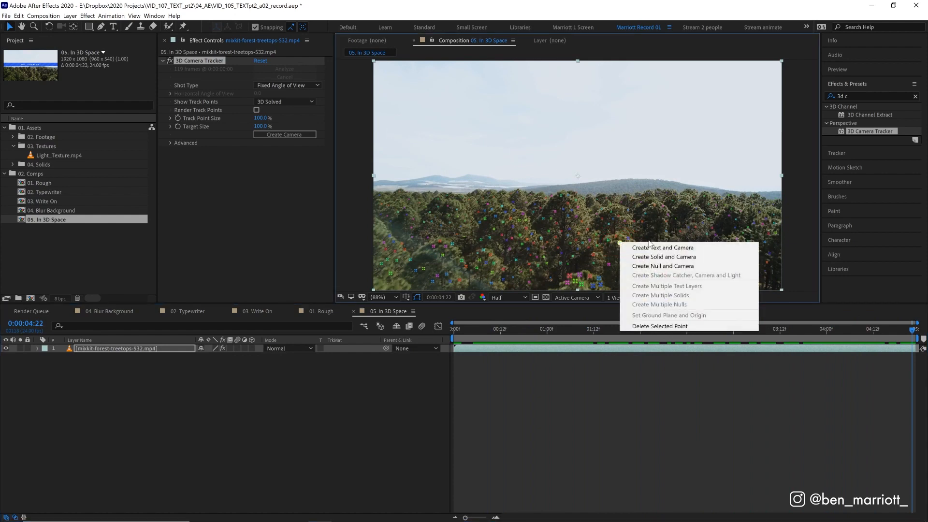
pyautogui.click(677, 247)
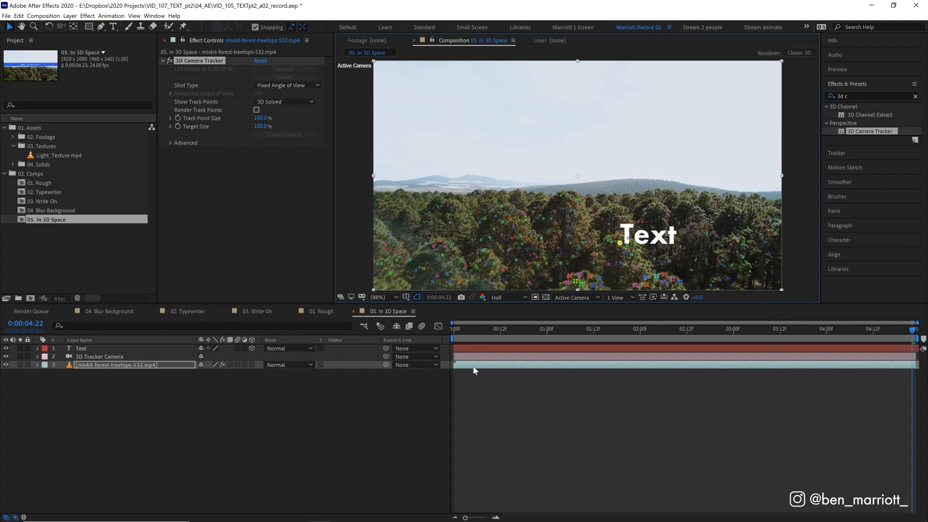
pyautogui.press('space')
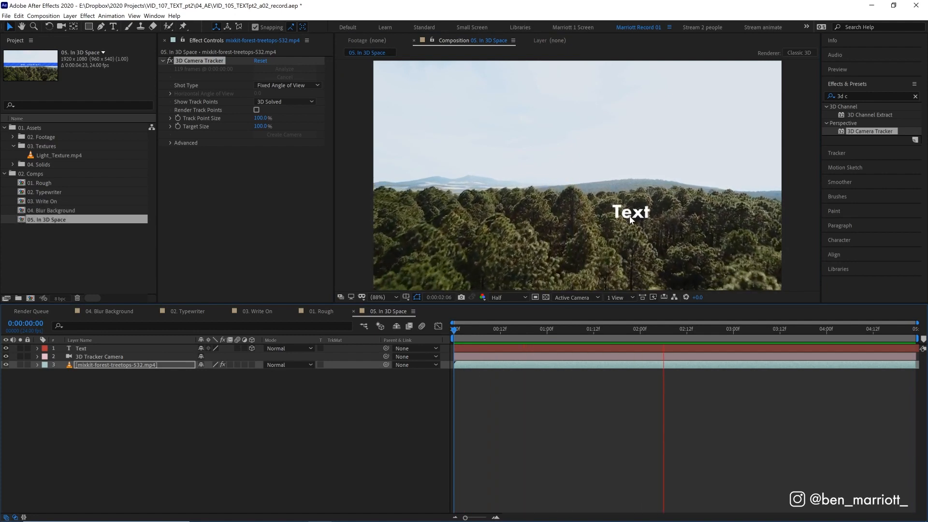
# - Scale the Text layer to 367% and move it to the middle of the frame, along the treeline
pyautogui.click(626, 220)
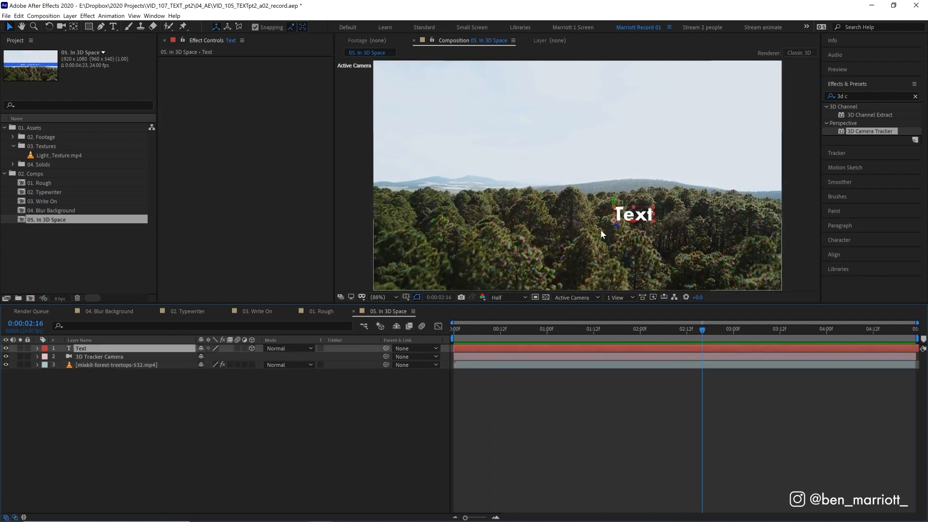
pyautogui.press('s')
pyautogui.moveTo(239, 358); pyautogui.dragTo(309, 357)
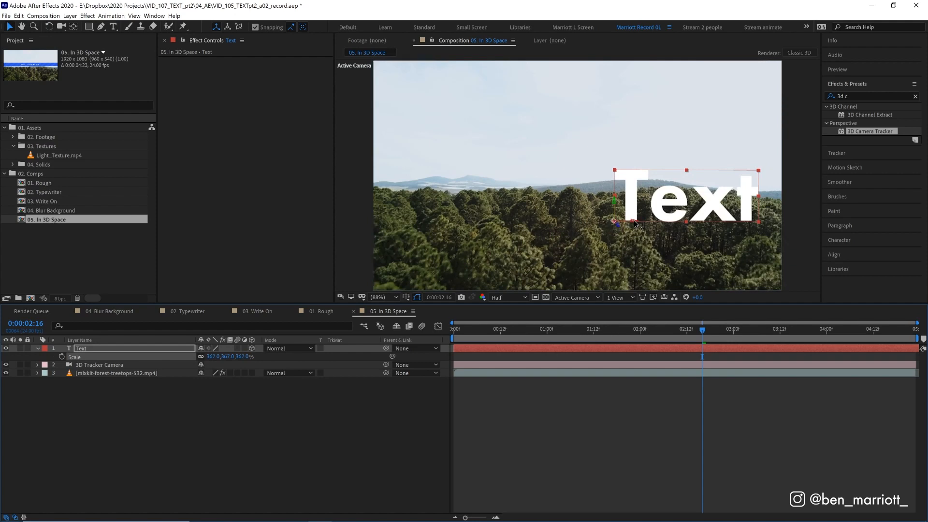
pyautogui.moveTo(636, 223); pyautogui.dragTo(506, 210)
# - Play back and scrub through the composition to check how the enlarged text follows the camera movement
pyautogui.click(624, 315)
pyautogui.press('z')
pyautogui.press('space')
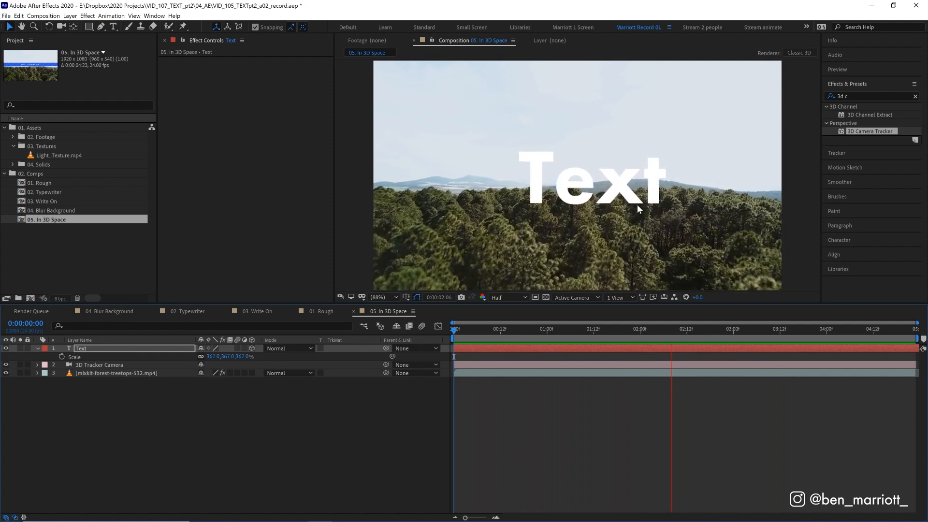
pyautogui.click(701, 329)
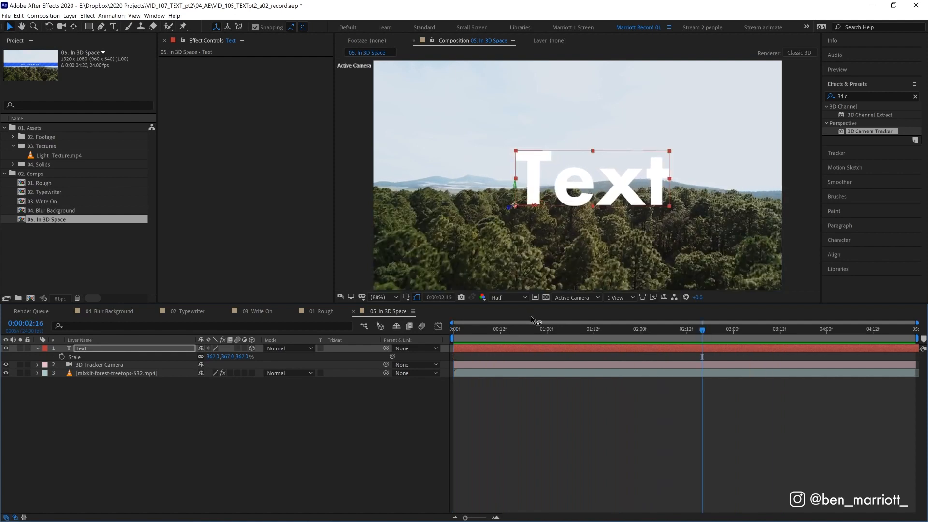
pyautogui.press('space')
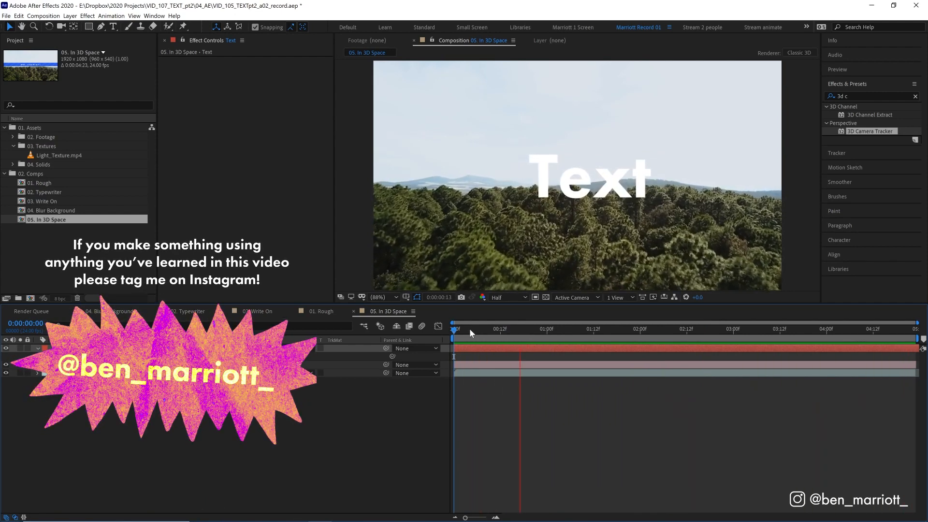
pyautogui.moveTo(469, 328); pyautogui.dragTo(872, 347)
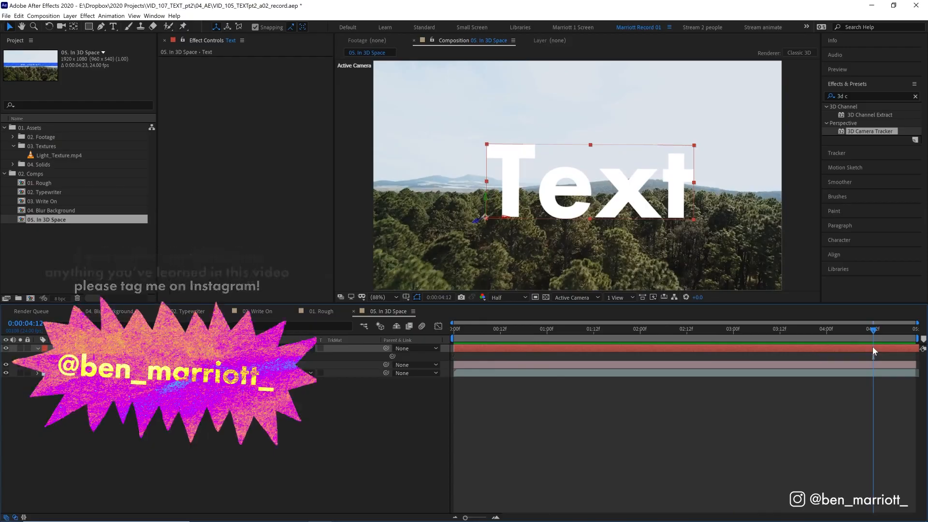